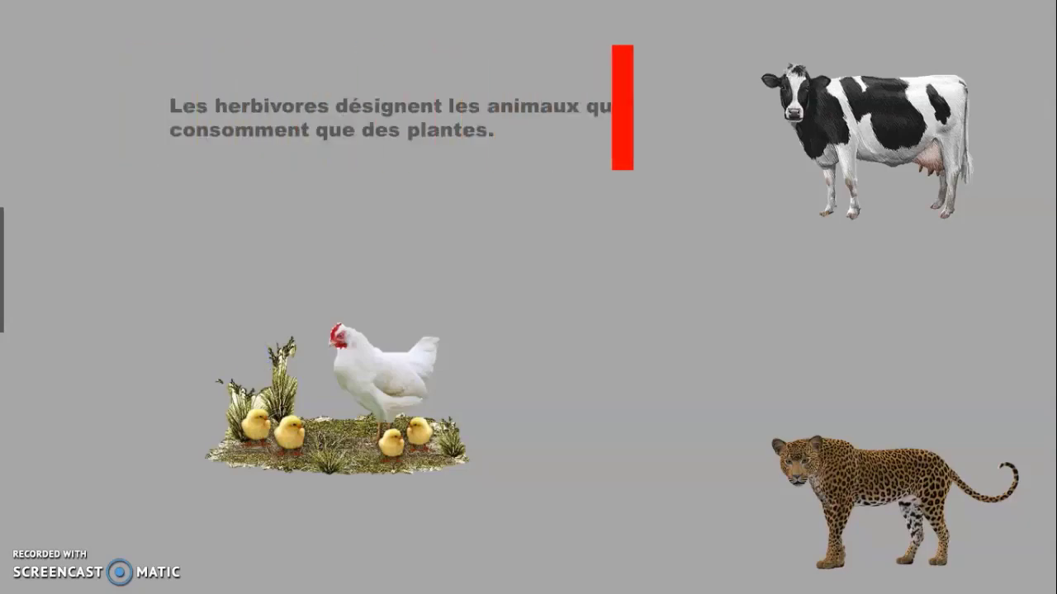
- Reveal the granivores and carnivores definitions in the slideshow, then end the show
{"action": "left_click", "coordinate": [257, 357]}
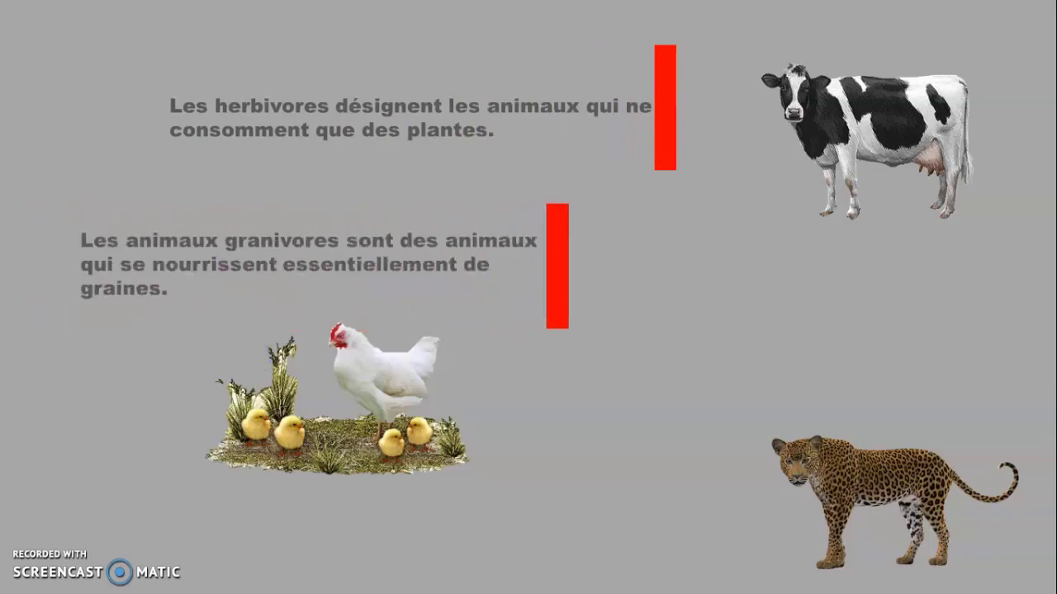
{"action": "left_click", "coordinate": [257, 357]}
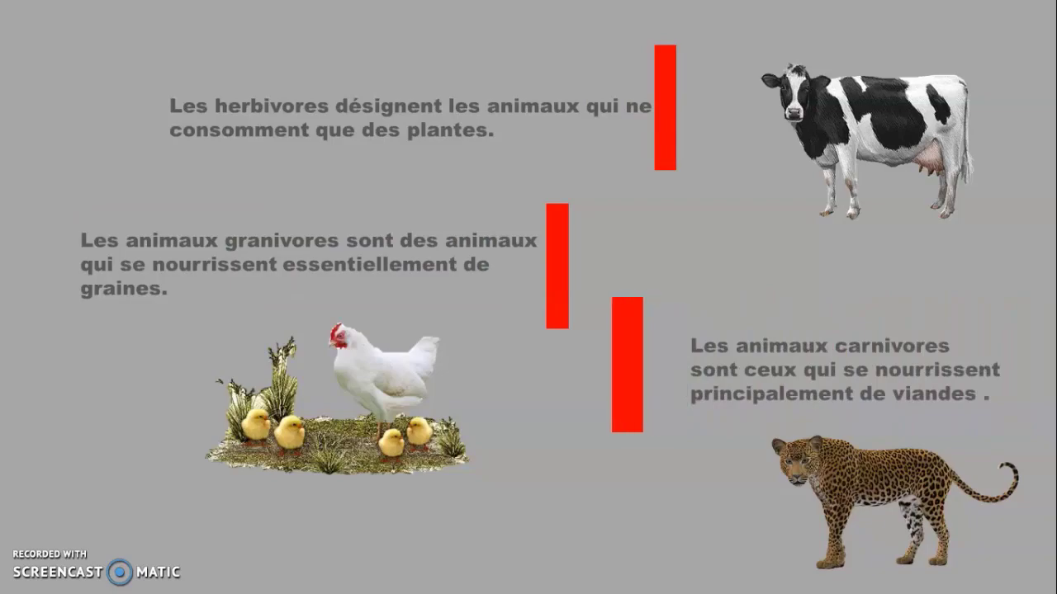
{"action": "key", "text": "Escape"}
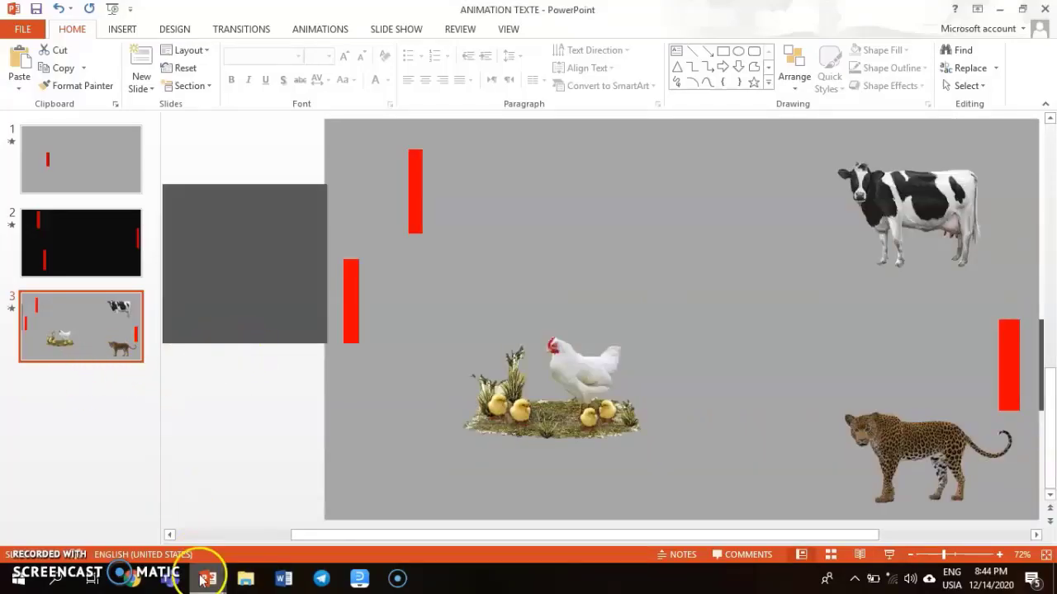
- In Presentation3, draw a rectangle covering the whole slide
{"action": "mouse_move", "coordinate": [207, 578]}
{"action": "left_click", "coordinate": [261, 494]}
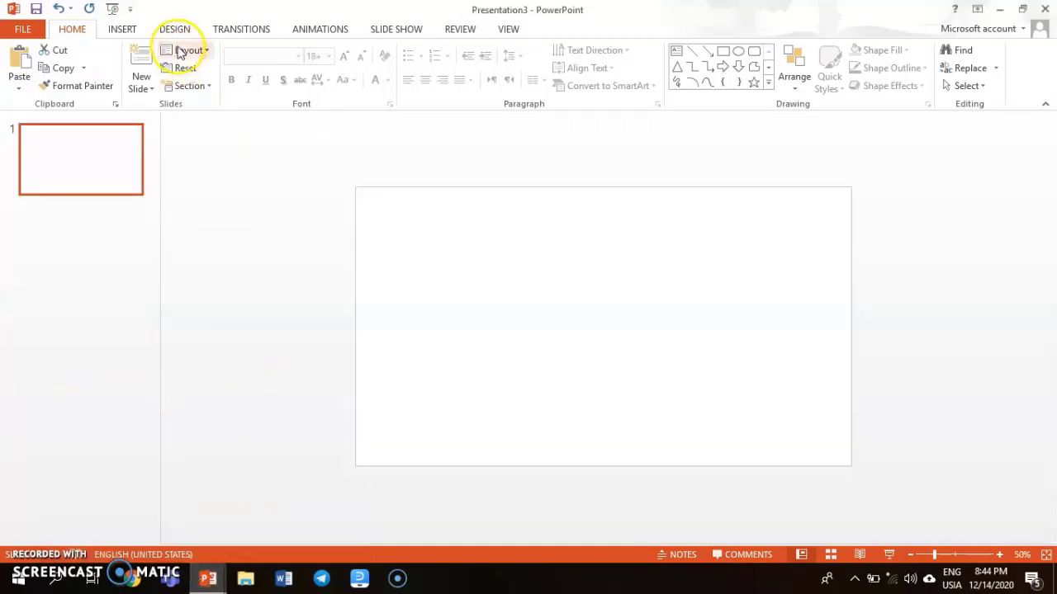
{"action": "left_click", "coordinate": [123, 29]}
{"action": "left_click", "coordinate": [260, 73]}
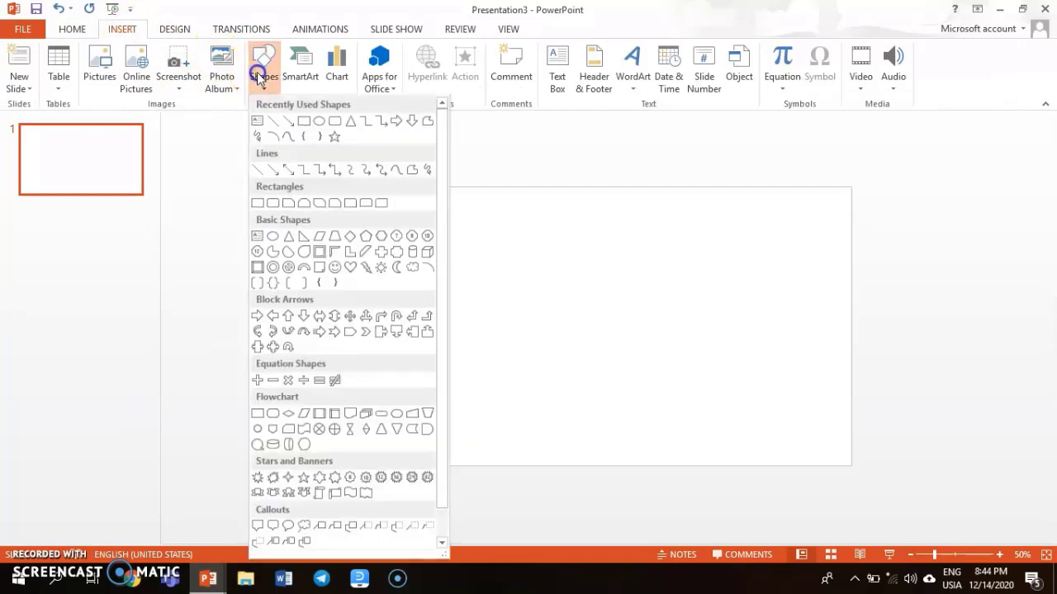
{"action": "left_click", "coordinate": [304, 121]}
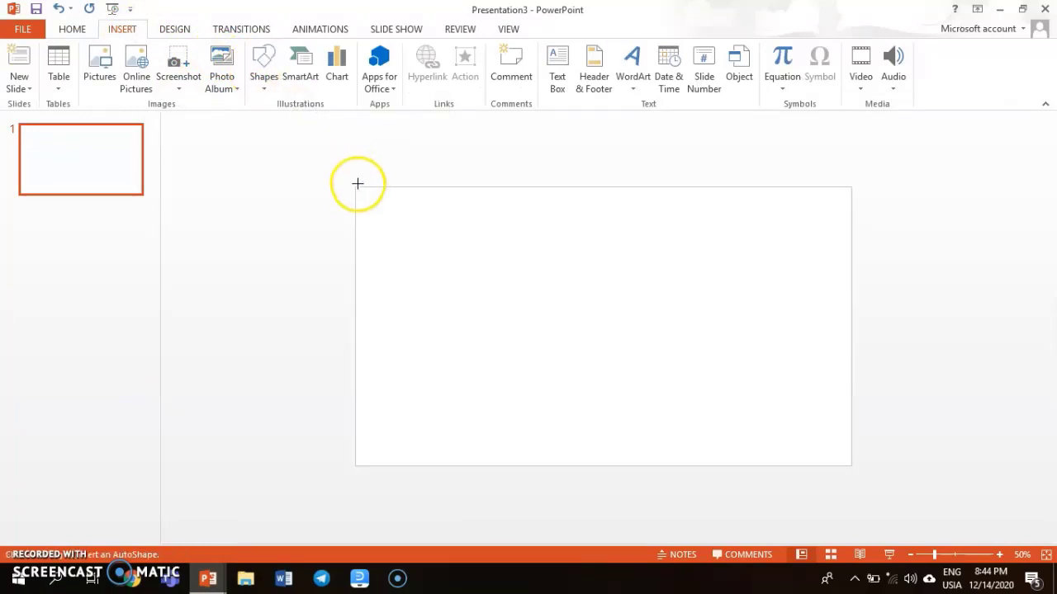
{"action": "mouse_move", "coordinate": [357, 183]}
{"action": "left_mouse_down"}
{"action": "mouse_move", "coordinate": [824, 438]}
{"action": "mouse_move", "coordinate": [851, 464]}
{"action": "left_mouse_up"}
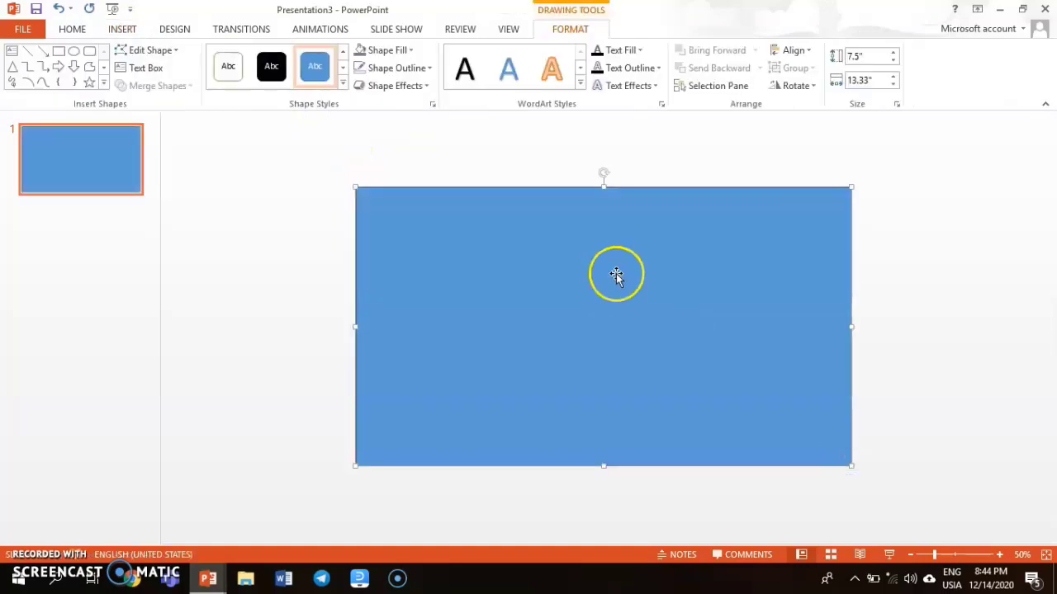
- Fill the rectangle grey and remove its outline
{"action": "left_click", "coordinate": [357, 53]}
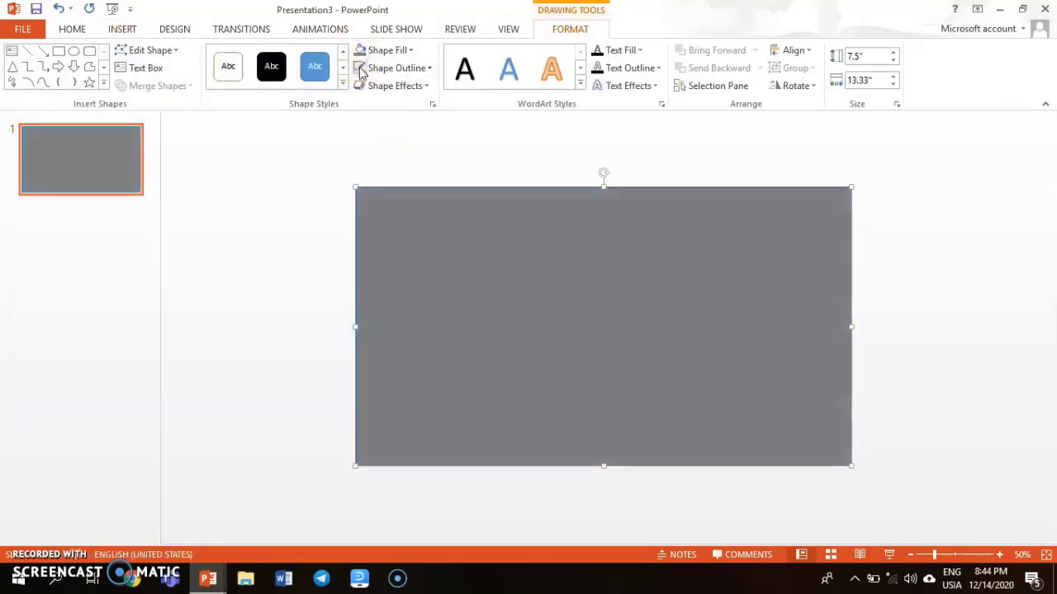
{"action": "left_click", "coordinate": [378, 67]}
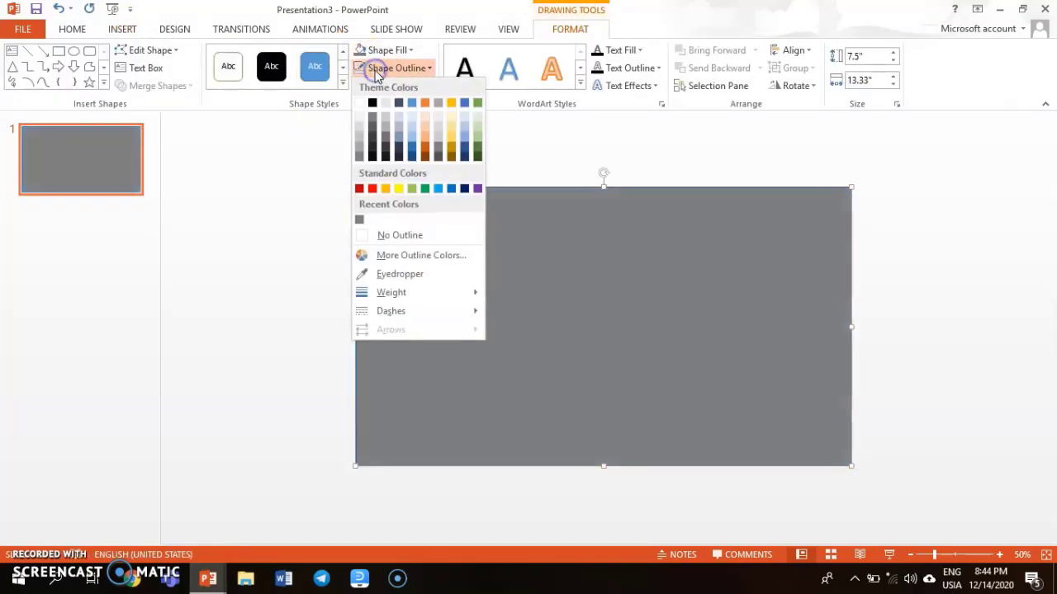
{"action": "left_click", "coordinate": [393, 232]}
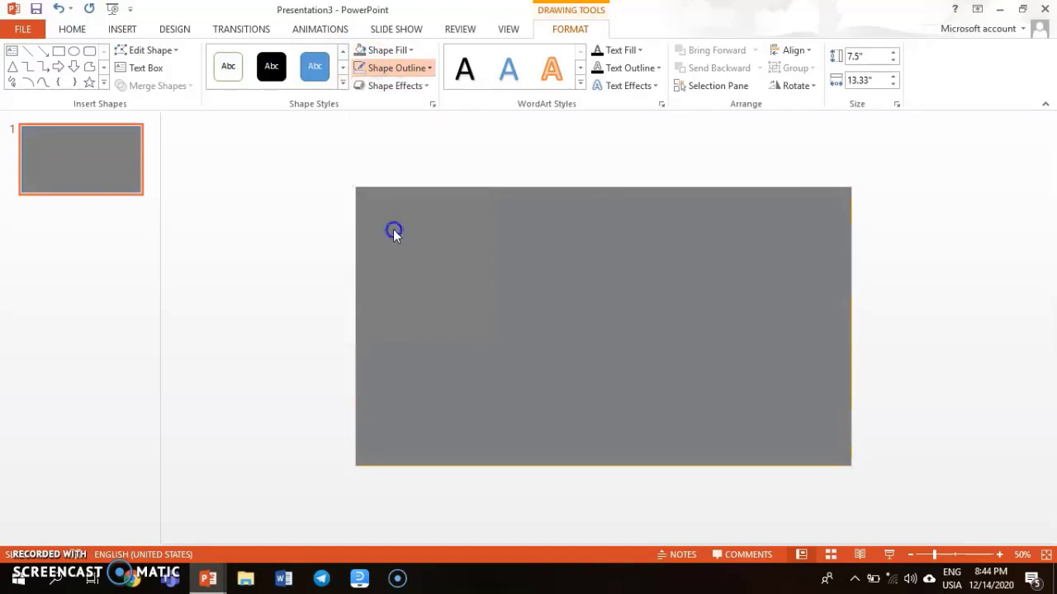
{"action": "left_click", "coordinate": [132, 29]}
- Insert a plain-style WordArt box reading 'MON SOMMAIRE'
{"action": "left_click", "coordinate": [633, 79]}
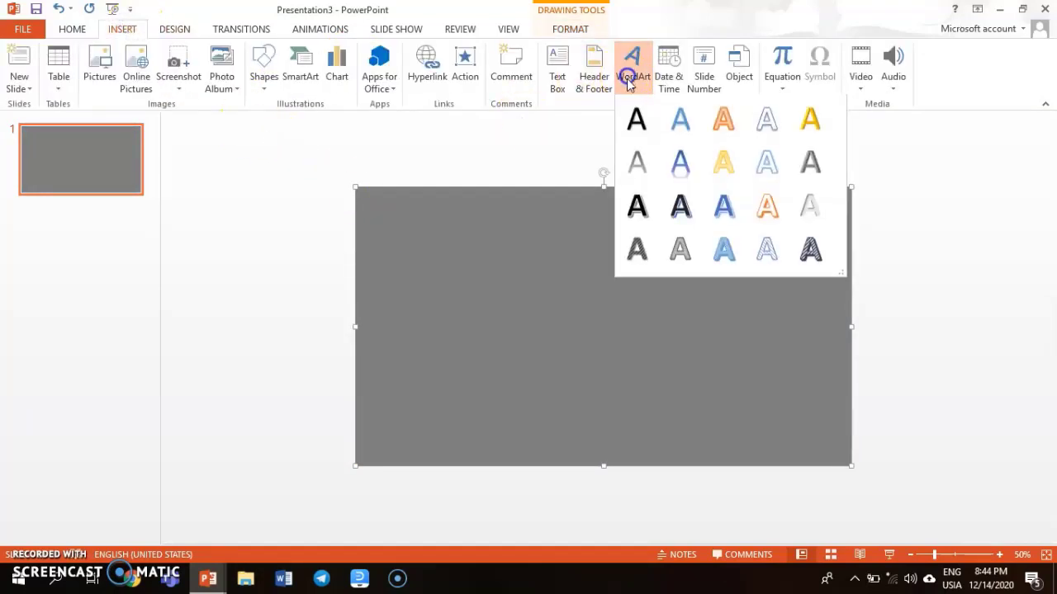
{"action": "left_click", "coordinate": [633, 108]}
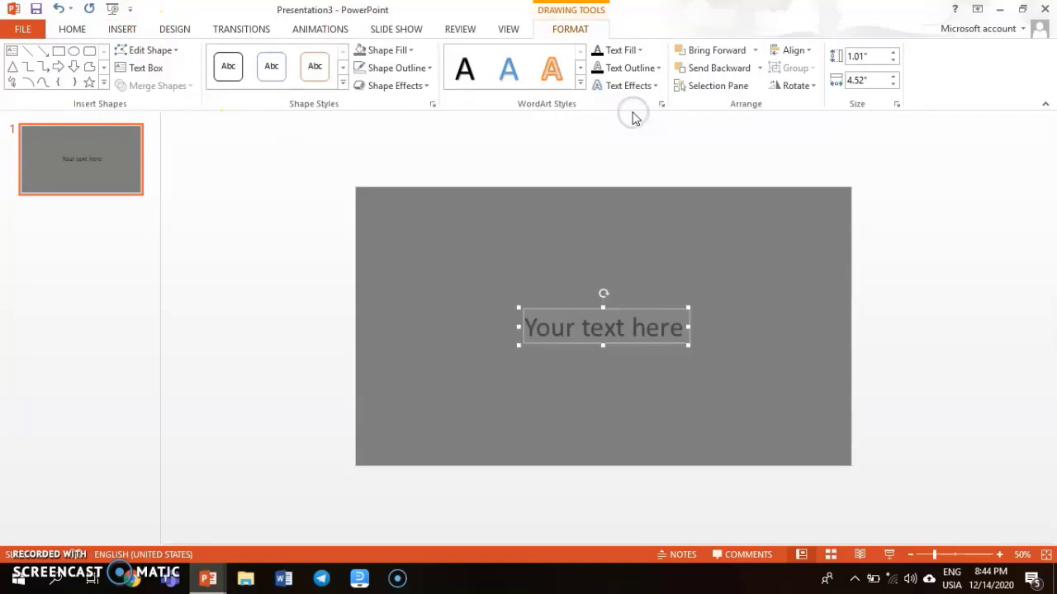
{"action": "type", "text": "L"}
{"action": "key", "text": "BackSpace"}
{"action": "type", "text": "M"}
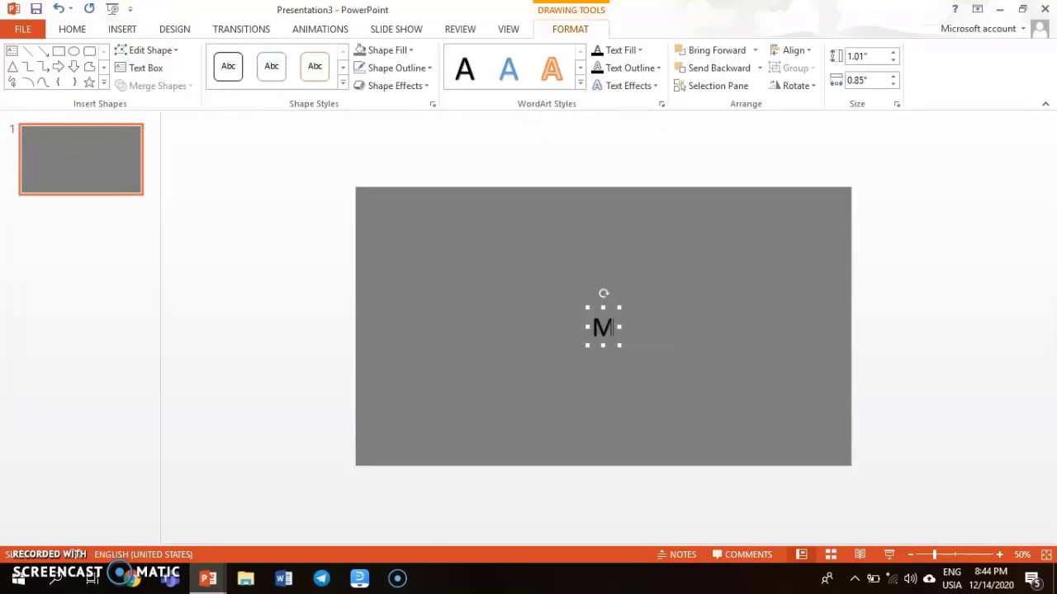
{"action": "type", "text": "ON SO"}
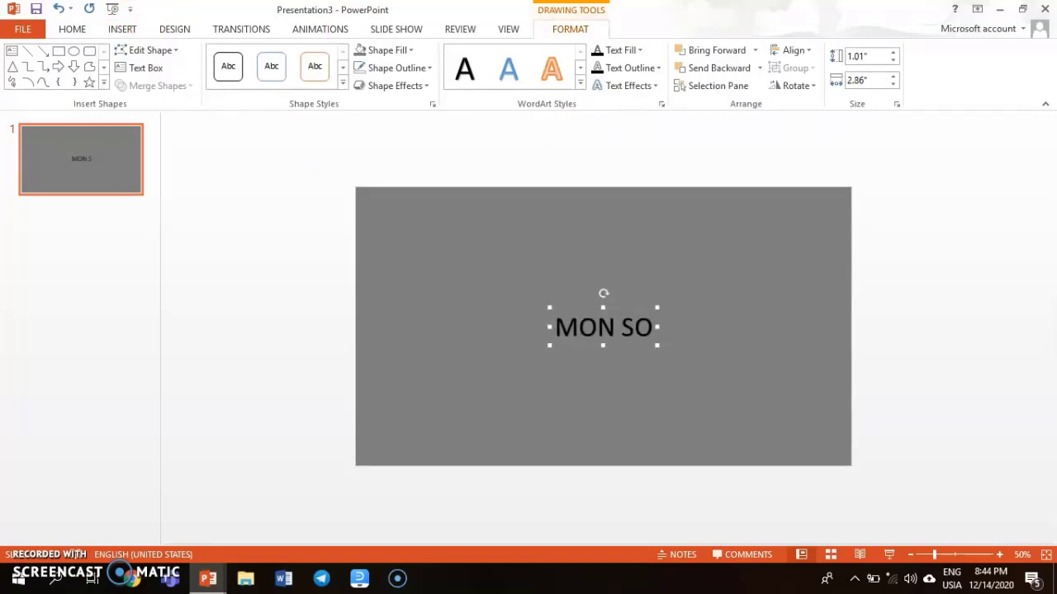
{"action": "type", "text": "MMAIRE"}
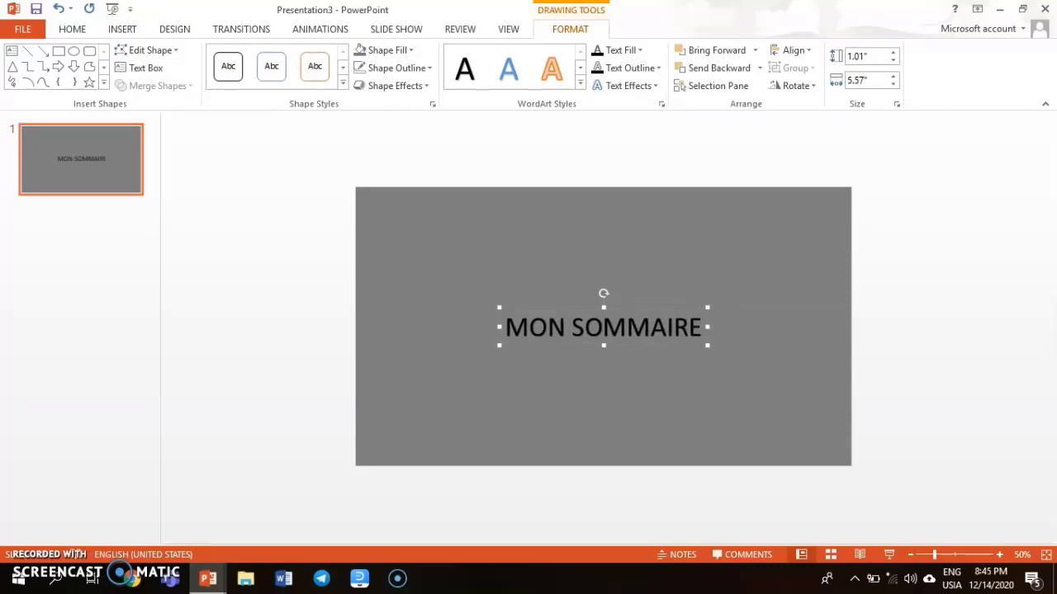
- Centre the MON SOMMAIRE title horizontally and vertically on the slide
{"action": "left_click", "coordinate": [791, 50]}
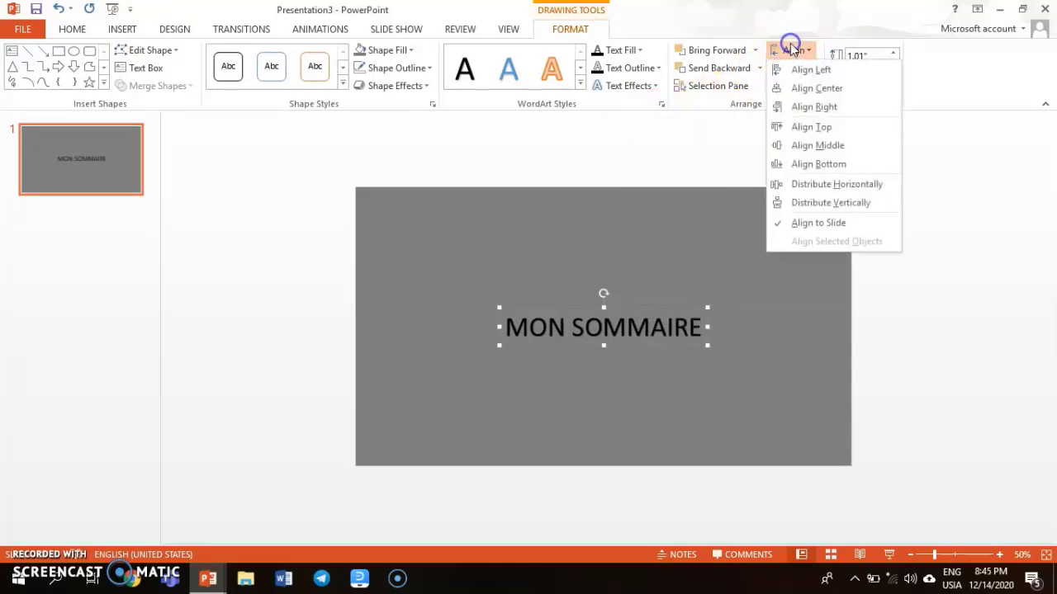
{"action": "left_click", "coordinate": [803, 90]}
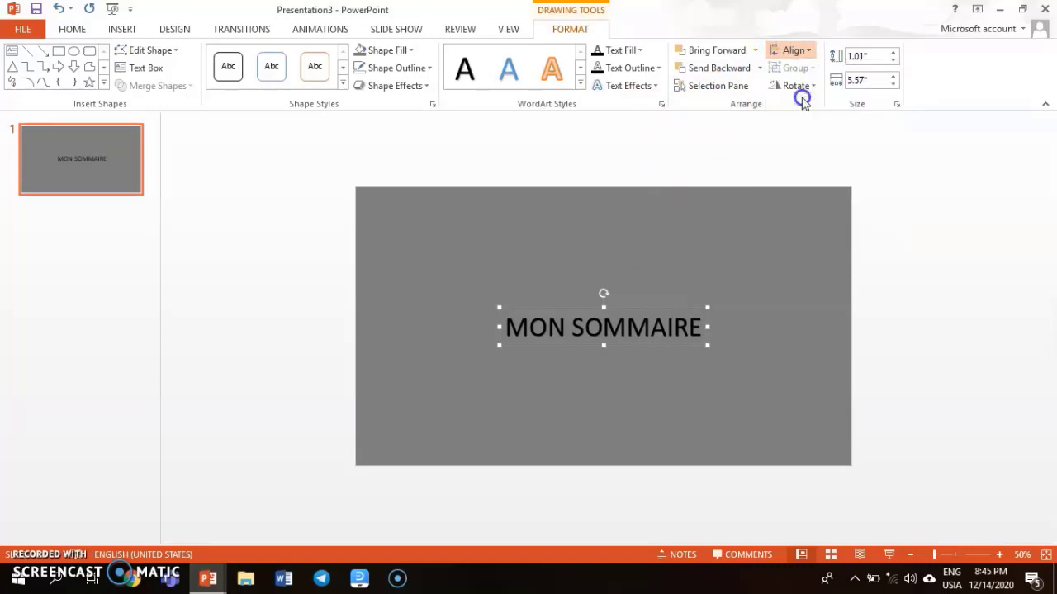
{"action": "left_click", "coordinate": [792, 49]}
{"action": "left_click", "coordinate": [800, 146]}
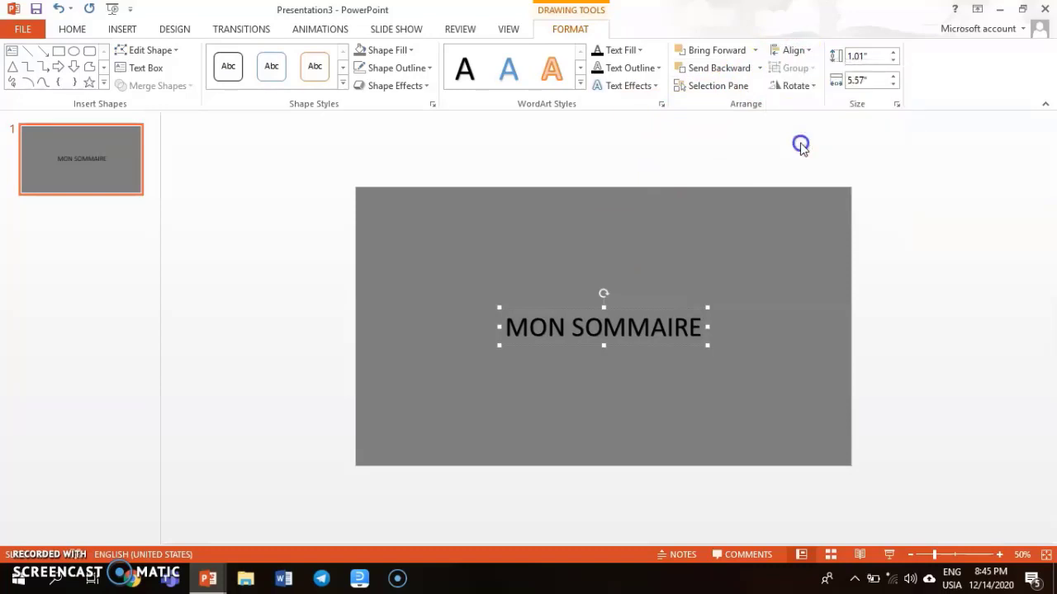
- Select the title and the grey rectangle together and merge them into one shape
{"action": "left_click", "coordinate": [595, 259]}
{"action": "left_click", "coordinate": [563, 334]}
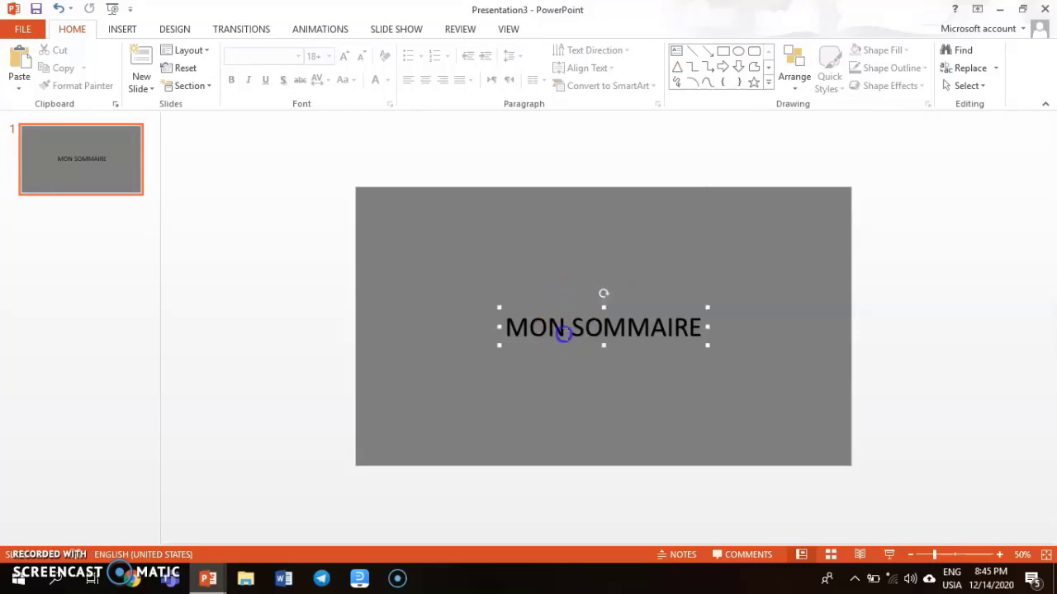
{"action": "left_click", "coordinate": [368, 190]}
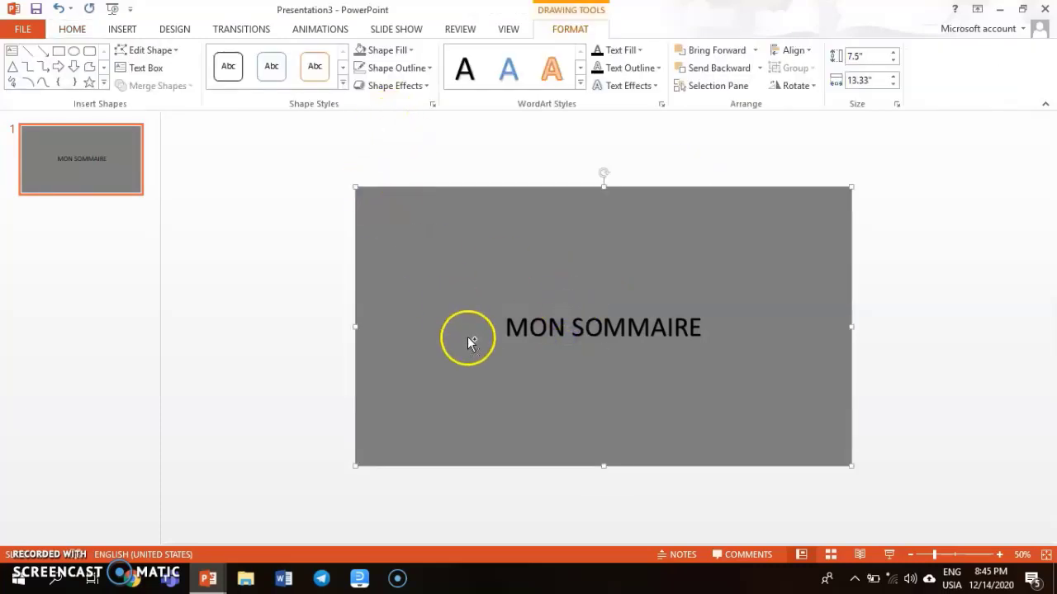
{"action": "left_click", "coordinate": [501, 311]}
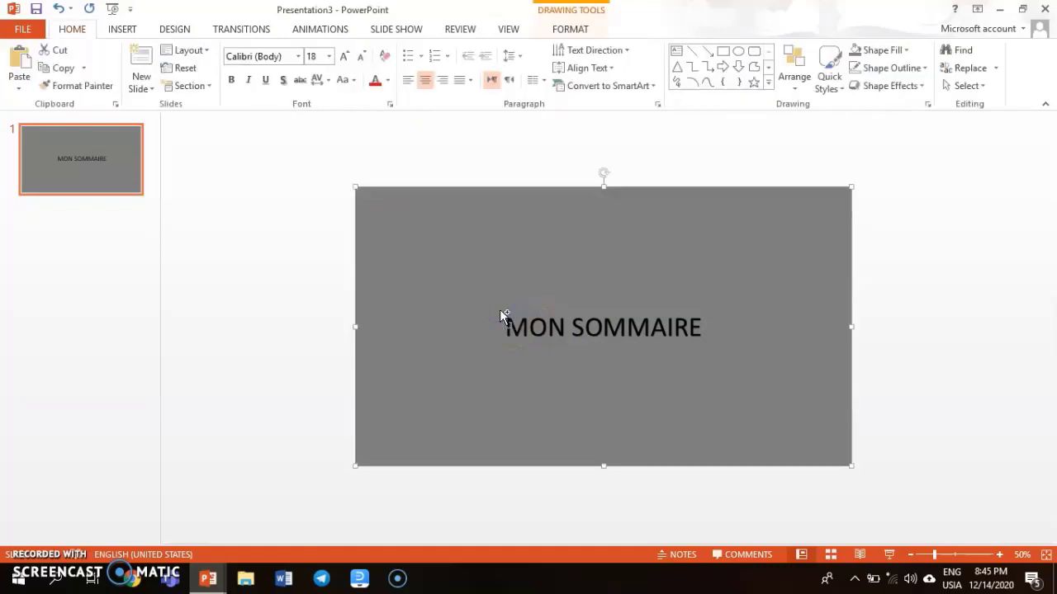
{"action": "left_click", "coordinate": [513, 321]}
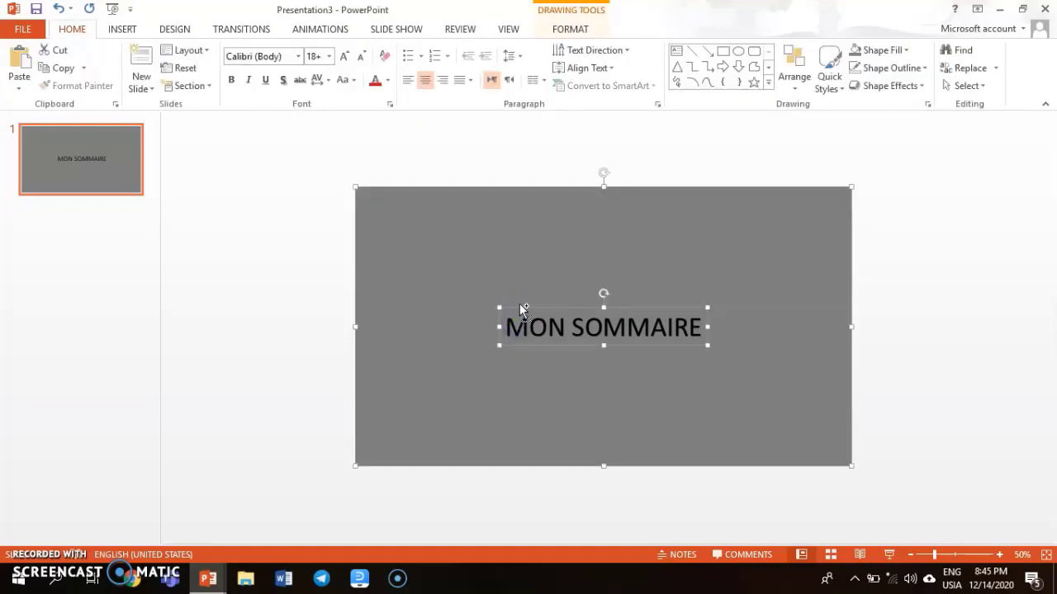
{"action": "left_click", "coordinate": [521, 306]}
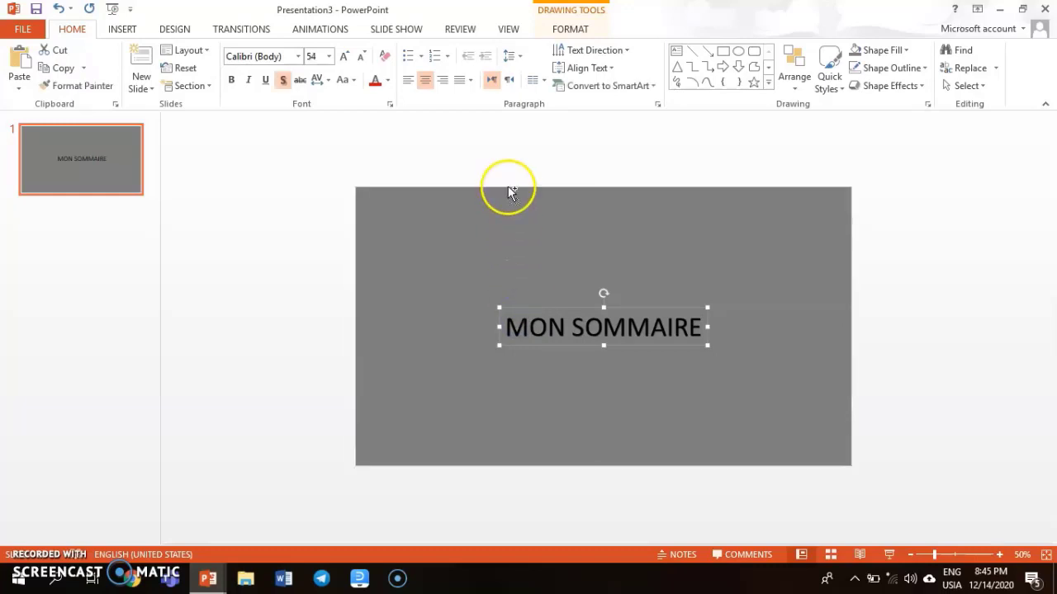
{"action": "left_click", "coordinate": [511, 191], "text": "shift"}
{"action": "left_click", "coordinate": [577, 29]}
{"action": "left_click", "coordinate": [176, 87]}
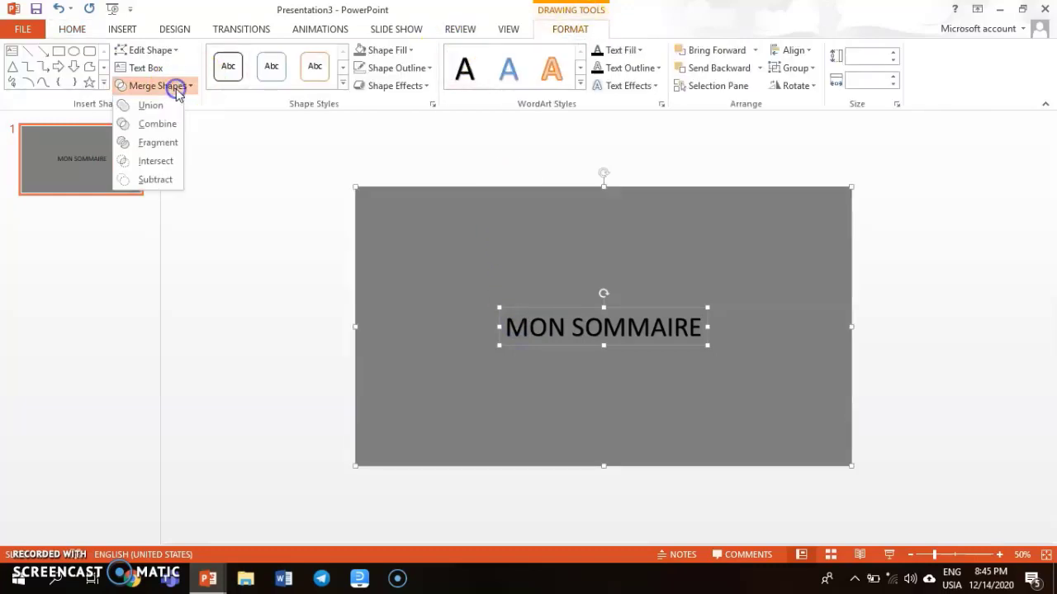
{"action": "left_click", "coordinate": [157, 184]}
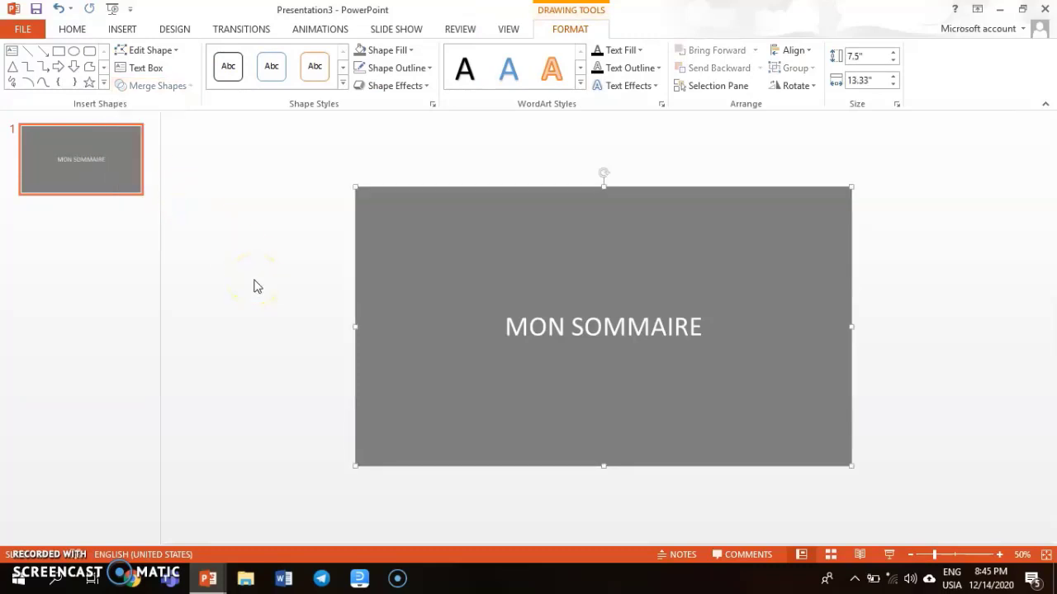
- Draw a thin vertical rectangle just left of MON SOMMAIRE, moved up level with the title
{"action": "left_click", "coordinate": [122, 31]}
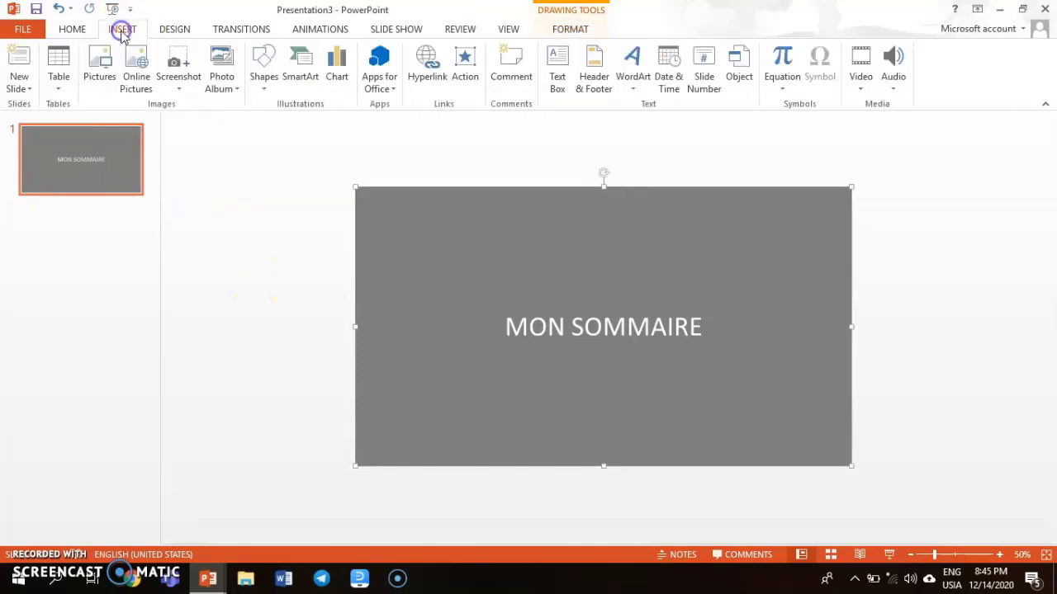
{"action": "left_click", "coordinate": [265, 76]}
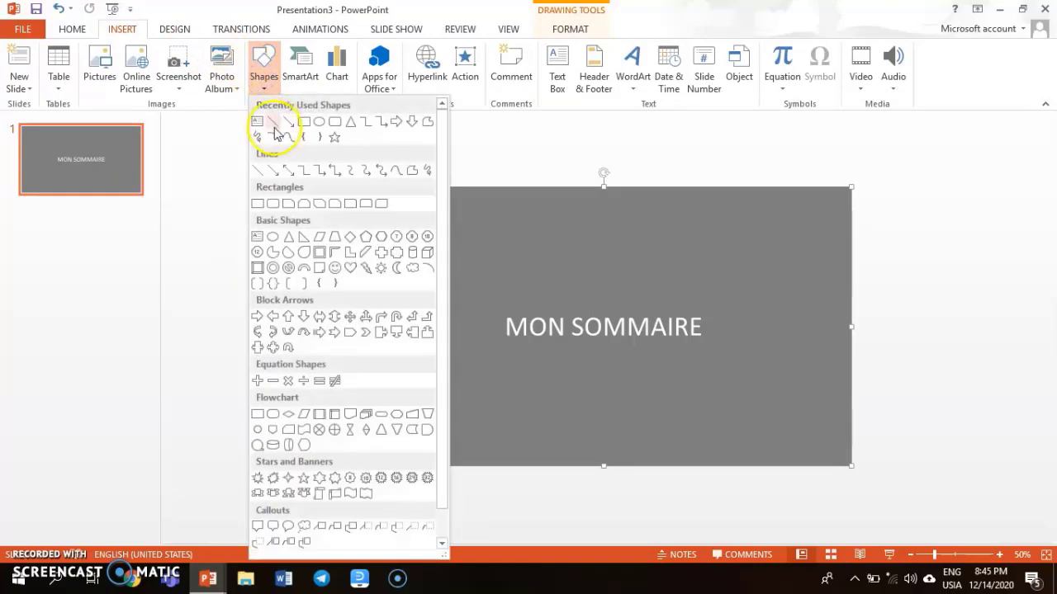
{"action": "left_click", "coordinate": [300, 122]}
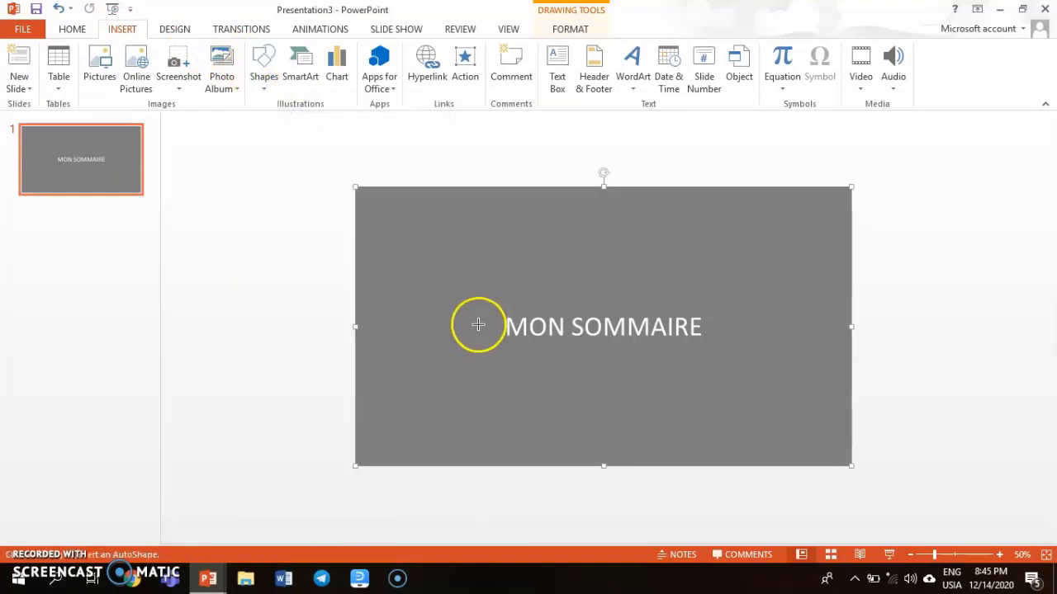
{"action": "left_click_drag", "start_coordinate": [475, 316], "coordinate": [481, 344]}
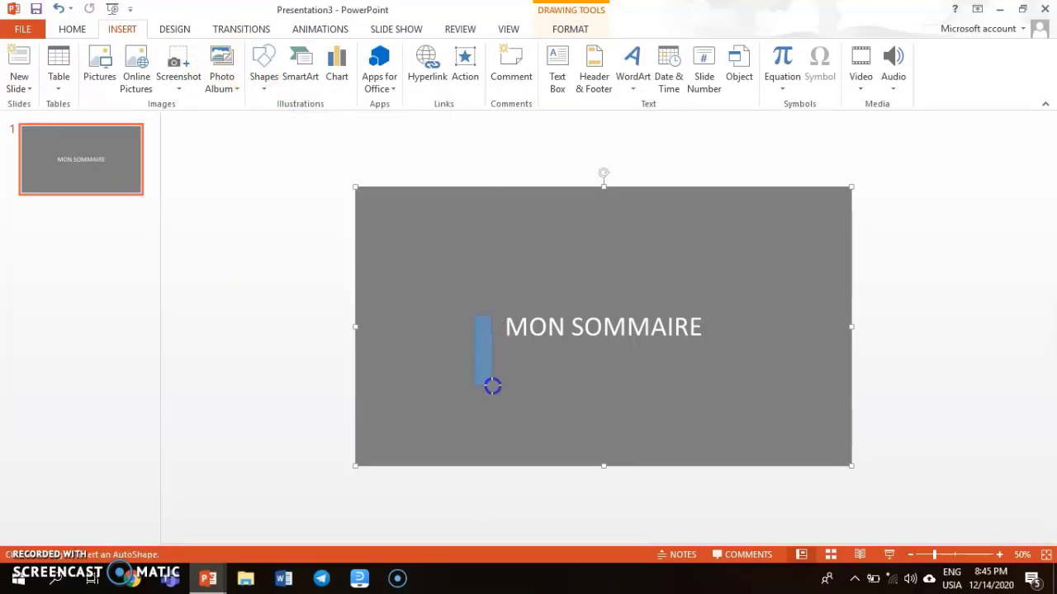
{"action": "left_click_drag", "start_coordinate": [492, 386], "coordinate": [492, 386]}
{"action": "left_click", "coordinate": [486, 325]}
{"action": "left_click_drag", "start_coordinate": [486, 324], "coordinate": [484, 307]}
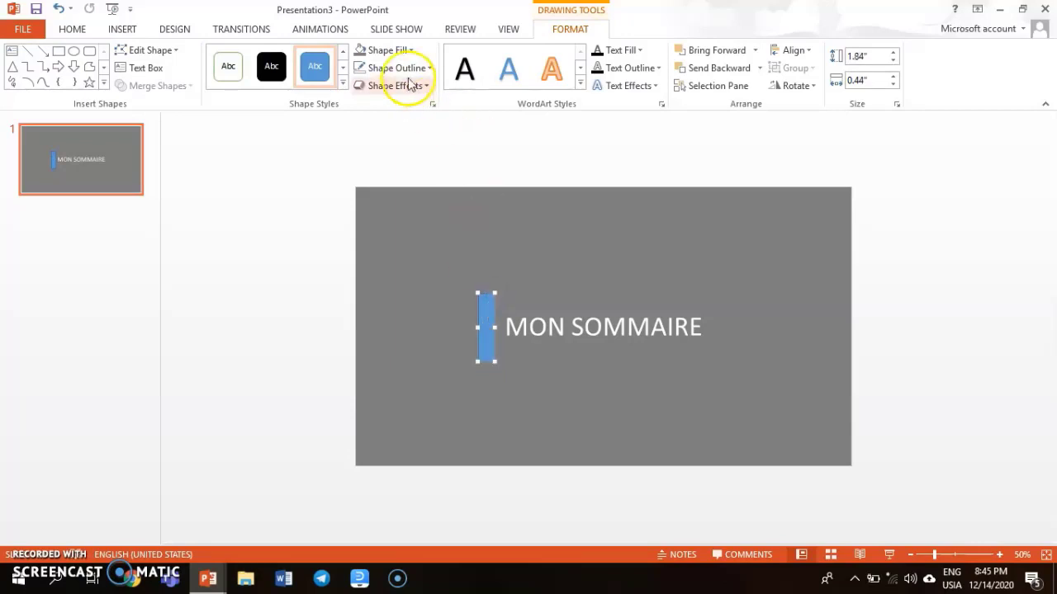
{"action": "left_click", "coordinate": [399, 51]}
- Make the bar red with no outline, then recolour its fill dark red
{"action": "left_click", "coordinate": [372, 170]}
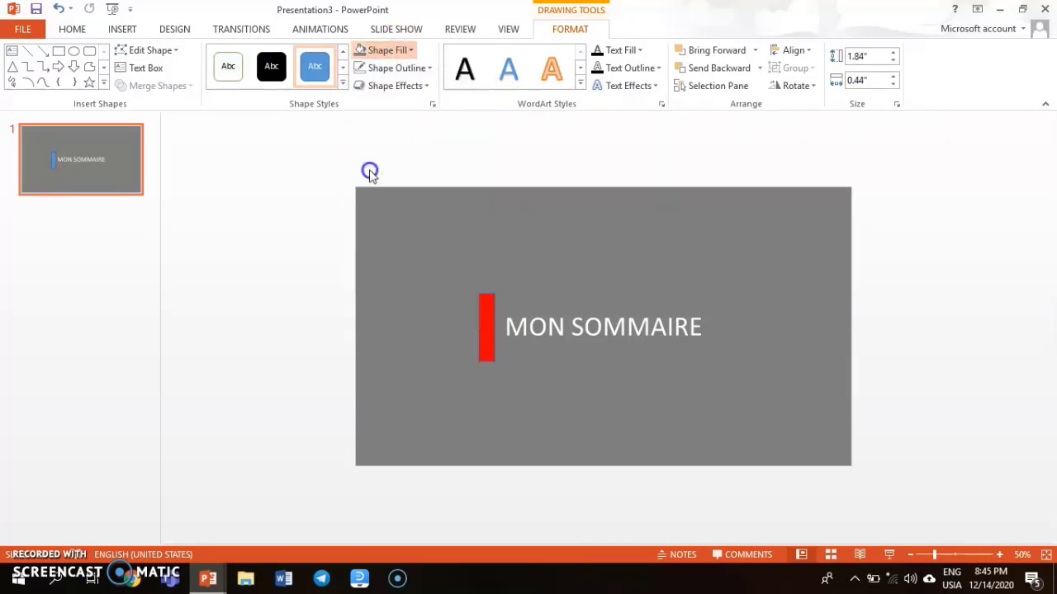
{"action": "left_click", "coordinate": [384, 69]}
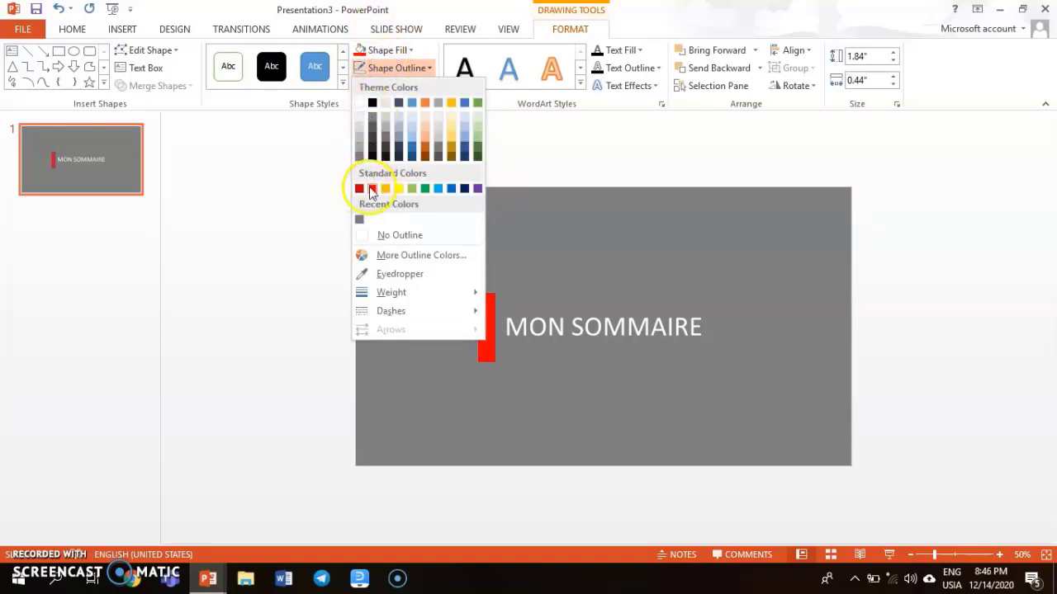
{"action": "left_click", "coordinate": [383, 237]}
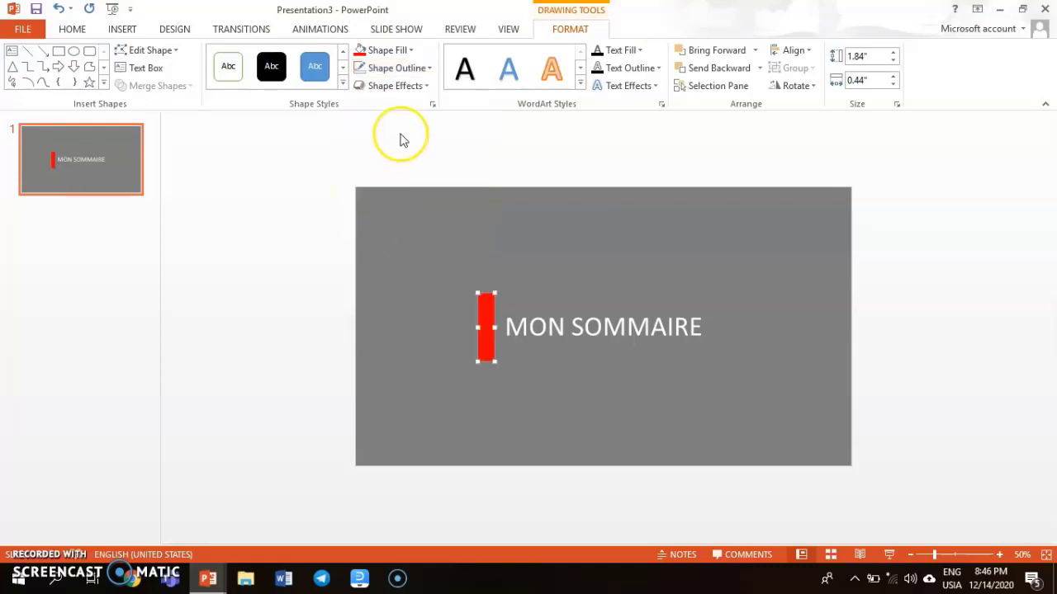
{"action": "left_click", "coordinate": [387, 51]}
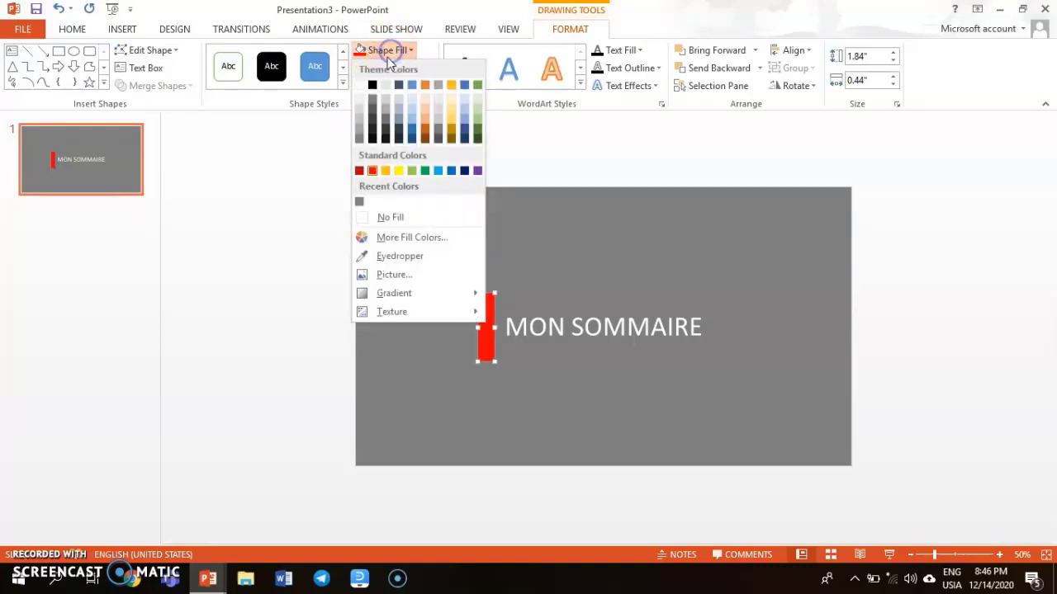
{"action": "left_click", "coordinate": [359, 170]}
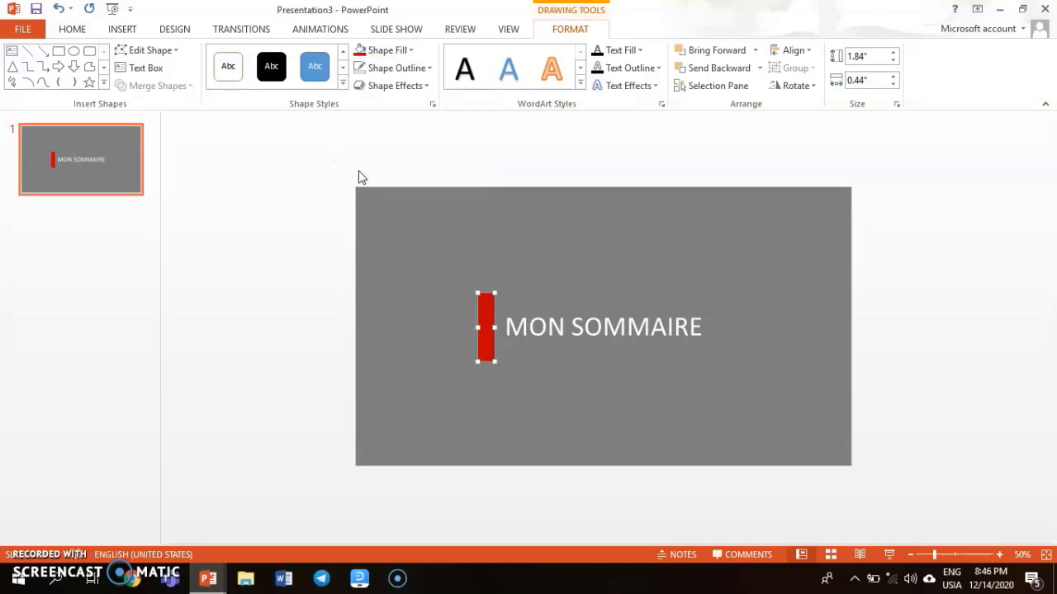
- Move the red rectangle over the title and stretch it to 3.83" wide, covering the text
{"action": "mouse_move", "coordinate": [485, 329]}
{"action": "left_mouse_down"}
{"action": "mouse_move", "coordinate": [572, 339]}
{"action": "mouse_move", "coordinate": [630, 330]}
{"action": "left_mouse_up"}
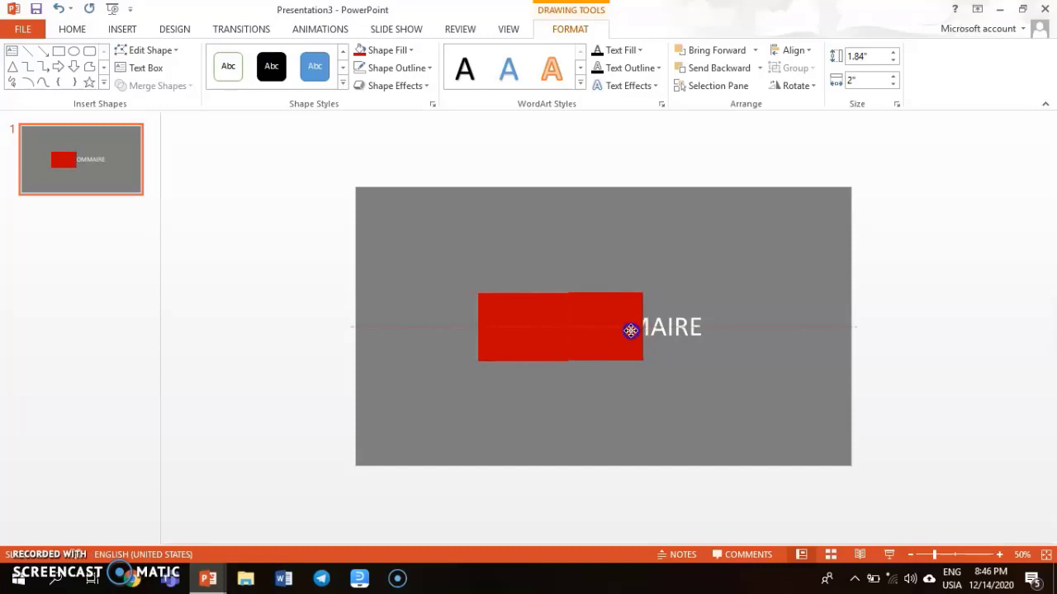
{"action": "left_click_drag", "start_coordinate": [630, 332], "coordinate": [711, 327]}
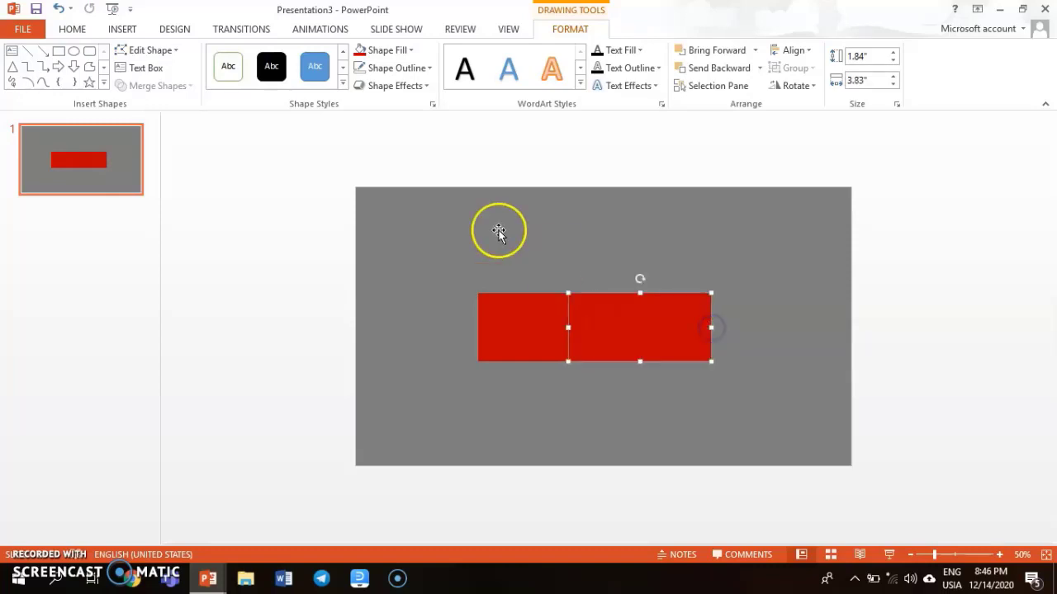
- Fill the wide rectangle black and move the red-and-black pair left beside the thin bar
{"action": "left_click", "coordinate": [388, 51]}
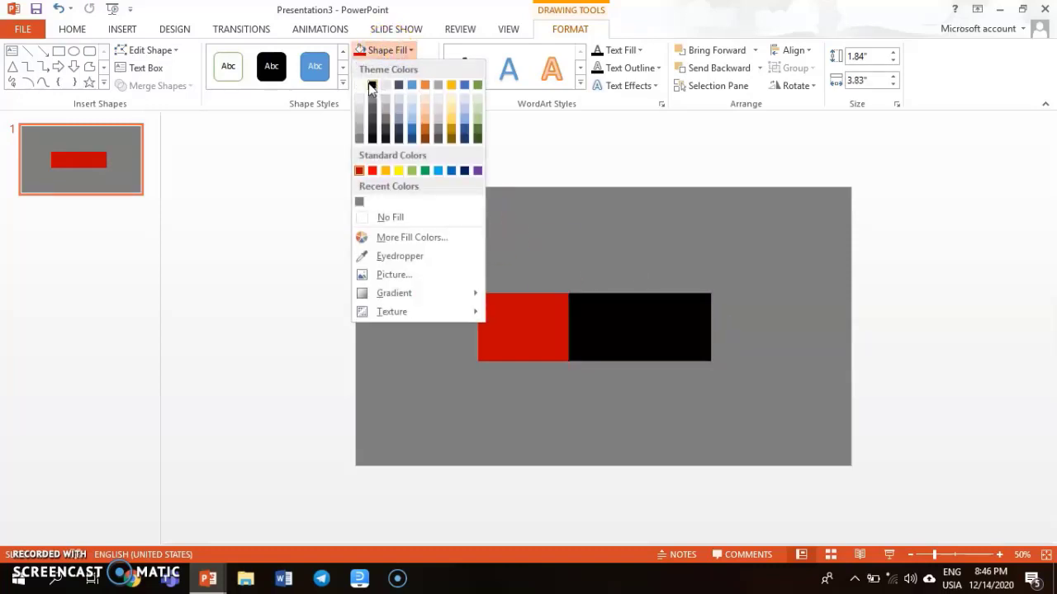
{"action": "left_click", "coordinate": [369, 86]}
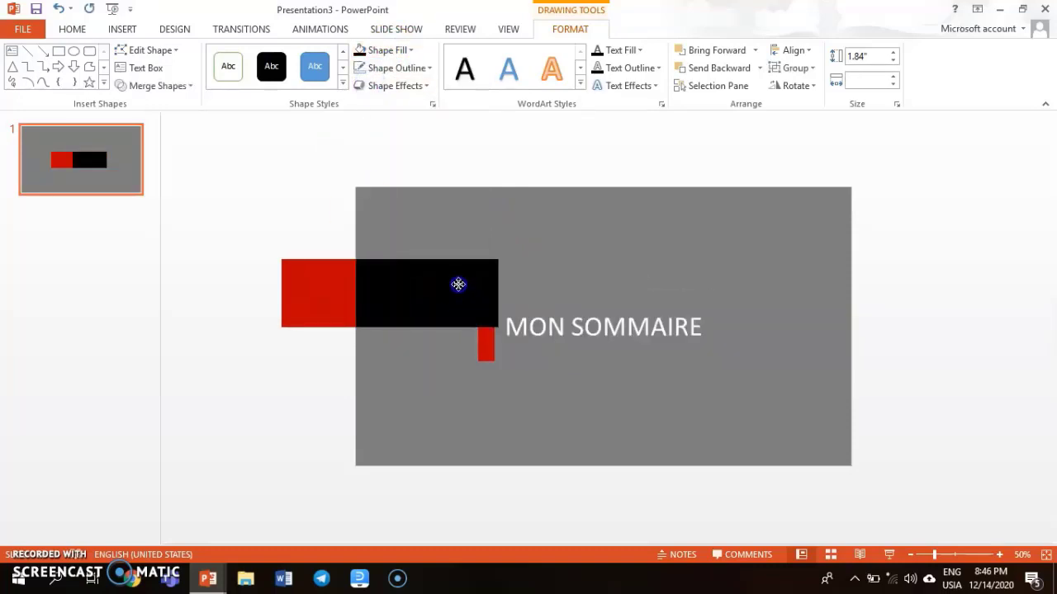
{"action": "left_click_drag", "start_coordinate": [458, 284], "coordinate": [422, 324]}
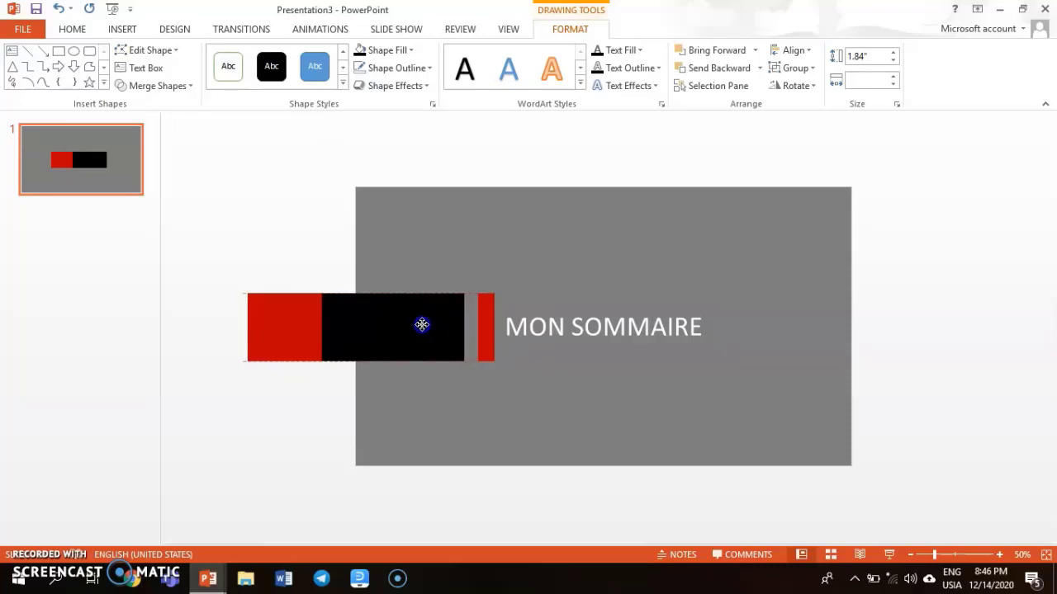
{"action": "left_click_drag", "start_coordinate": [422, 324], "coordinate": [424, 327]}
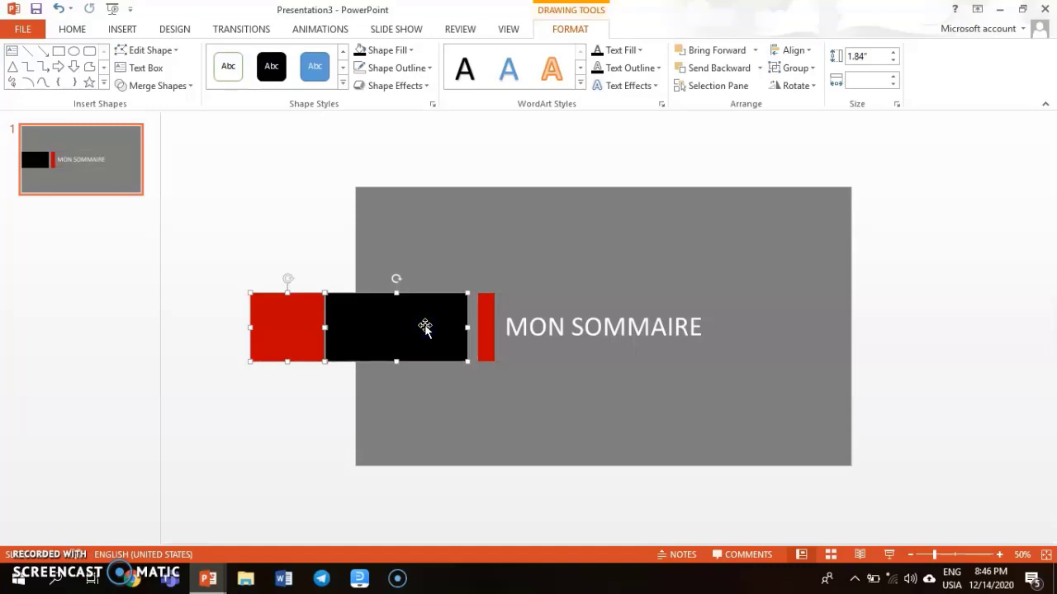
- Send the red-and-black pair behind the grey background, then select the red bar
{"action": "left_click", "coordinate": [715, 71]}
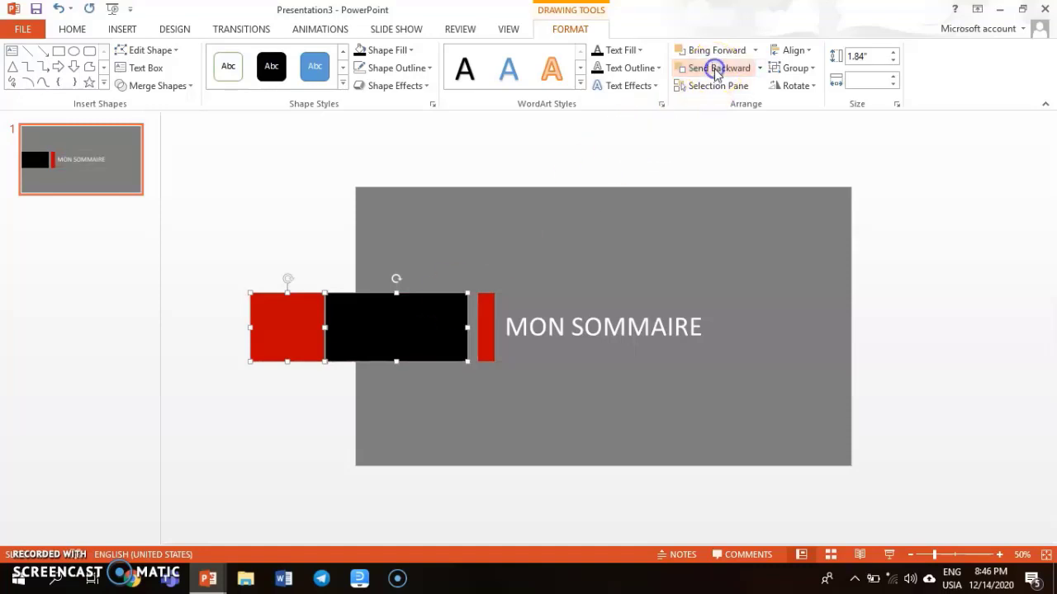
{"action": "left_click", "coordinate": [541, 149]}
{"action": "left_click", "coordinate": [480, 322]}
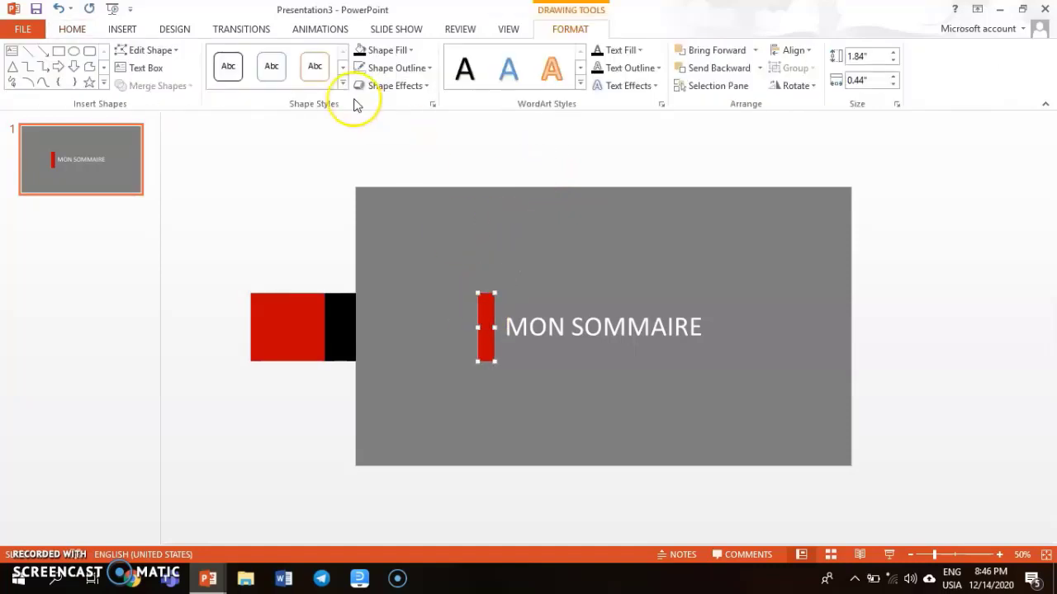
{"action": "left_click", "coordinate": [305, 29]}
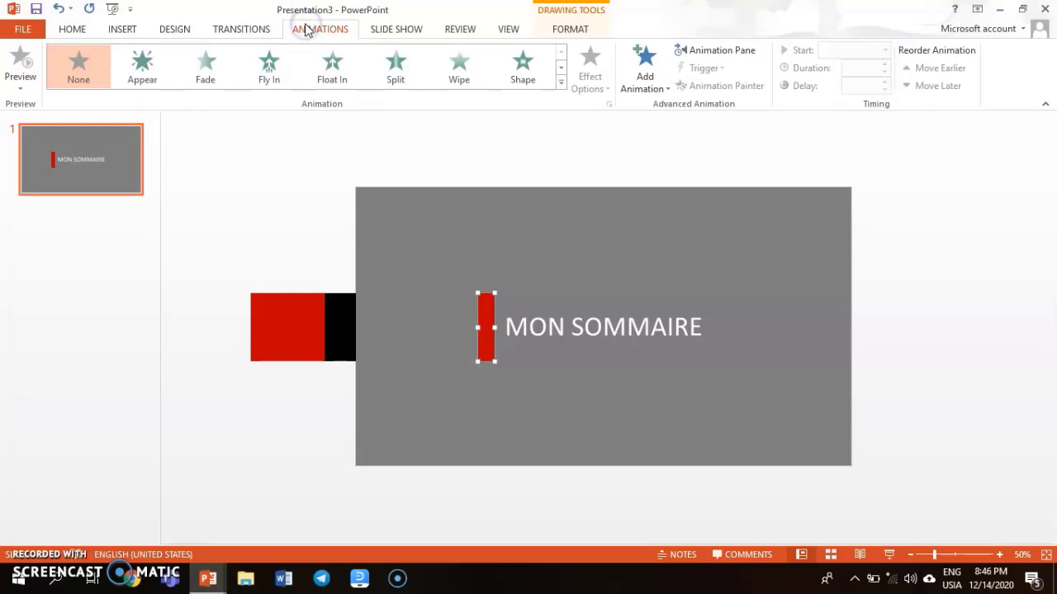
- Select the red bar and the black rectangle and give them a Down motion path
{"action": "left_click", "coordinate": [428, 147]}
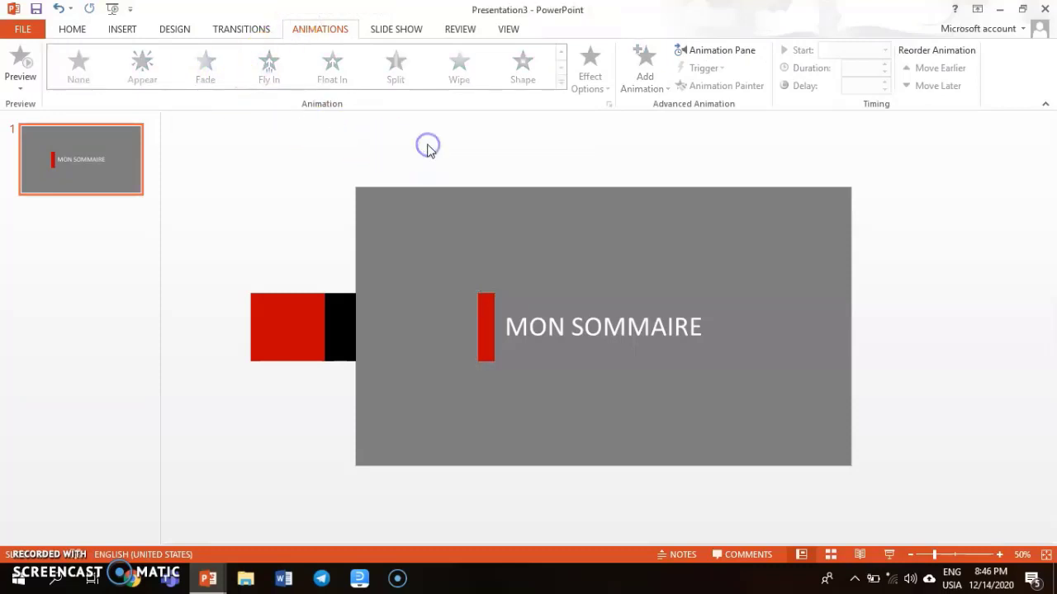
{"action": "left_click", "coordinate": [484, 320]}
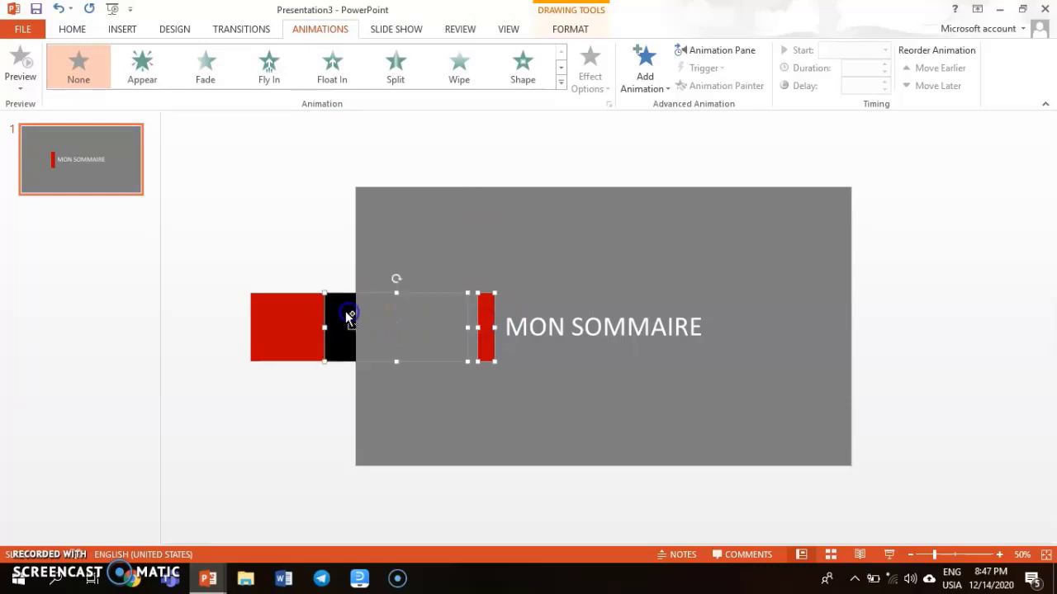
{"action": "left_click", "coordinate": [296, 312], "text": "shift"}
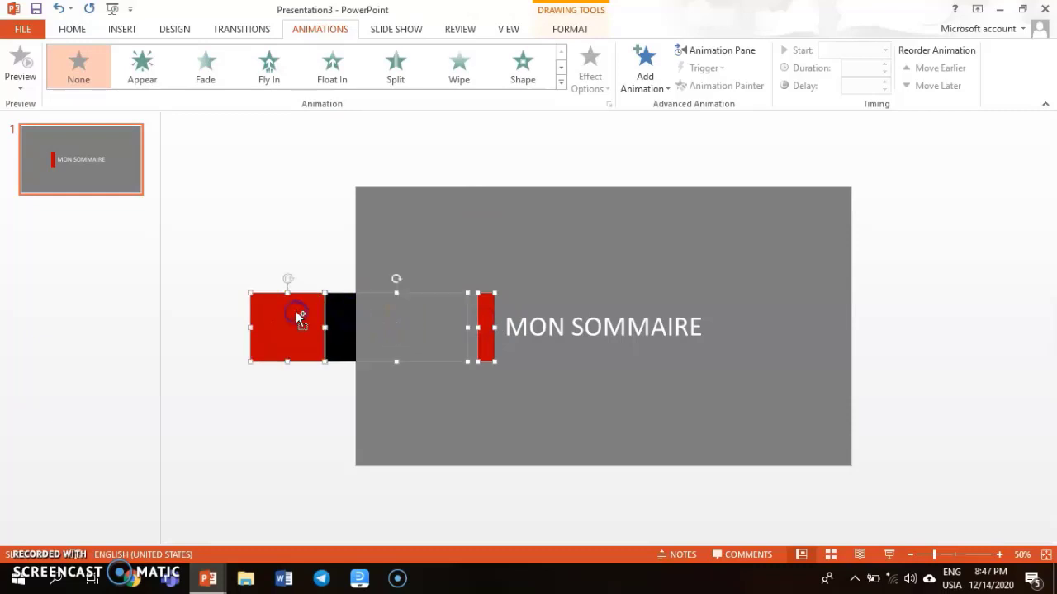
{"action": "left_click", "coordinate": [646, 78]}
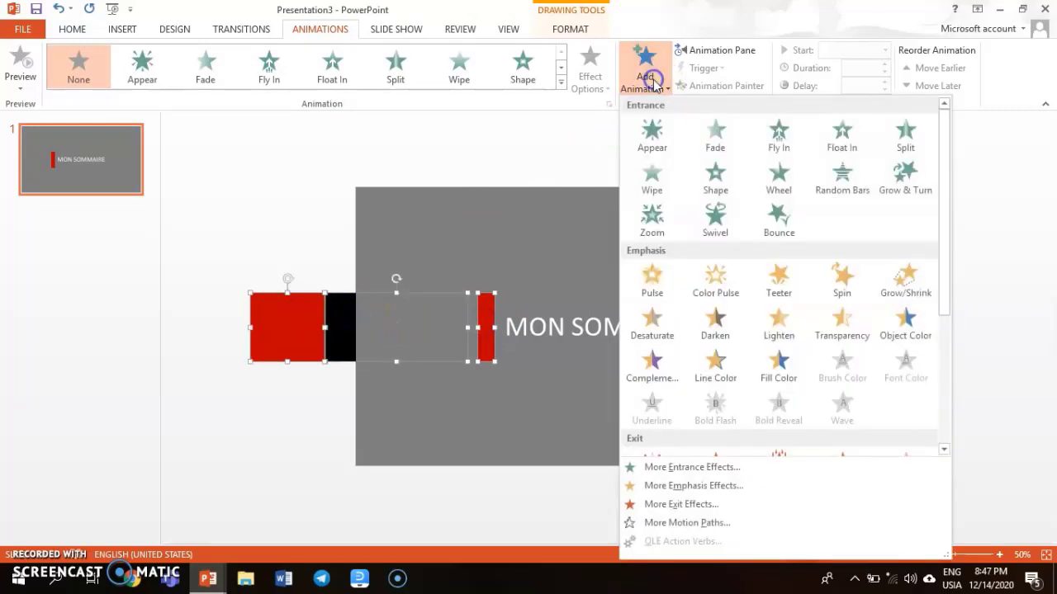
{"action": "left_click", "coordinate": [720, 529]}
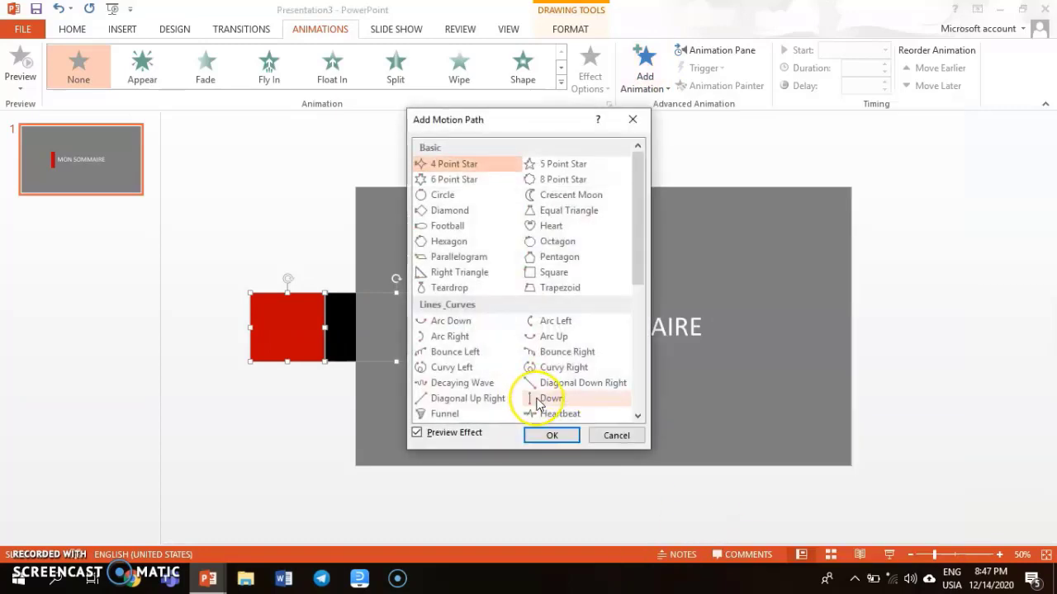
{"action": "left_click", "coordinate": [538, 401]}
{"action": "left_click", "coordinate": [545, 435]}
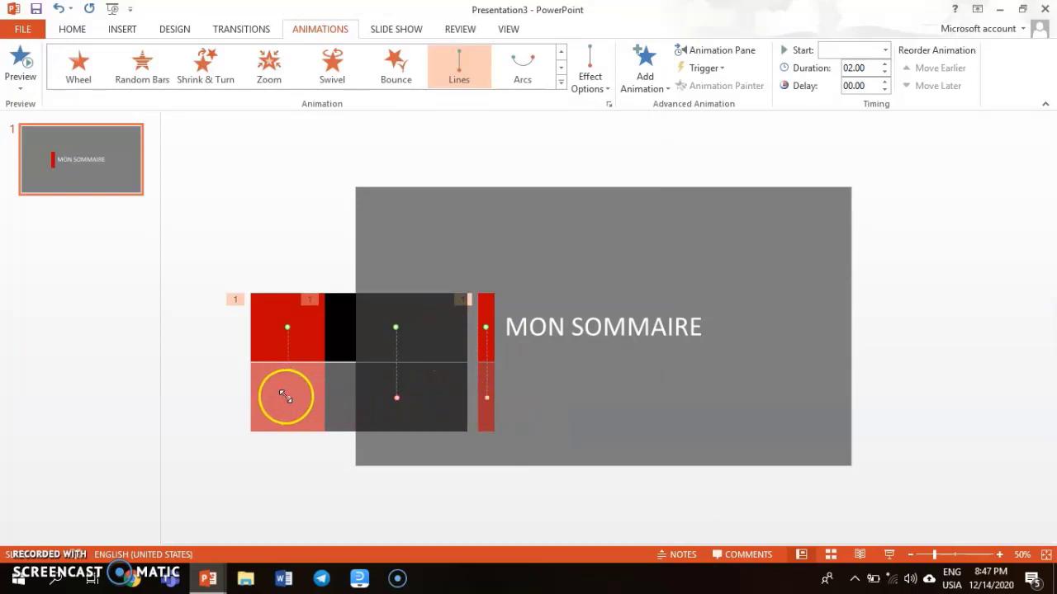
- Redirect the red and black rectangles' motion paths to end right of the title instead of downward
{"action": "mouse_move", "coordinate": [289, 397]}
{"action": "left_mouse_down"}
{"action": "mouse_move", "coordinate": [269, 397]}
{"action": "mouse_move", "coordinate": [537, 331]}
{"action": "left_mouse_up"}
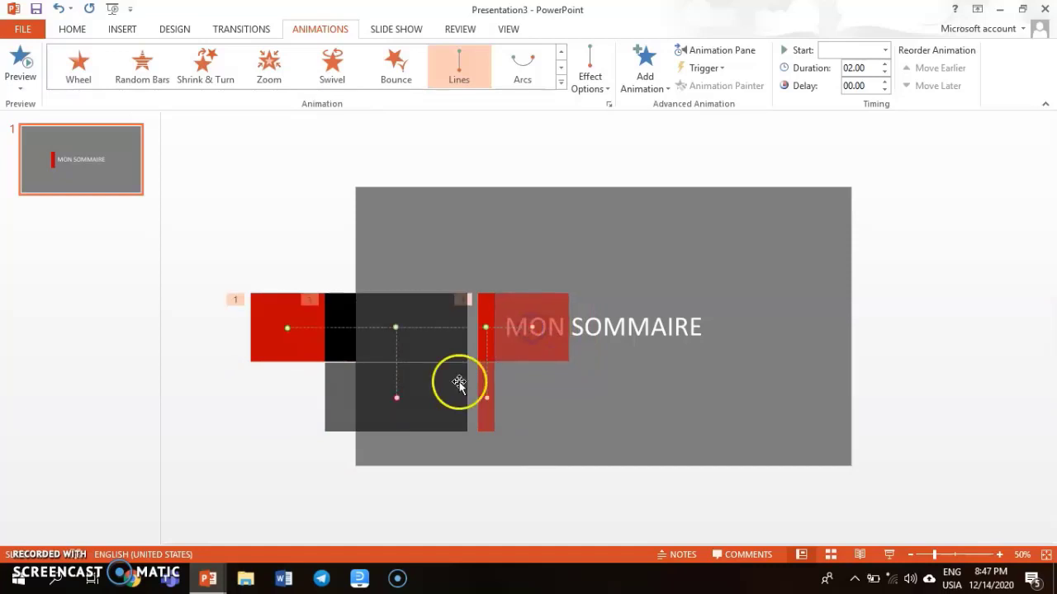
{"action": "left_click", "coordinate": [392, 398]}
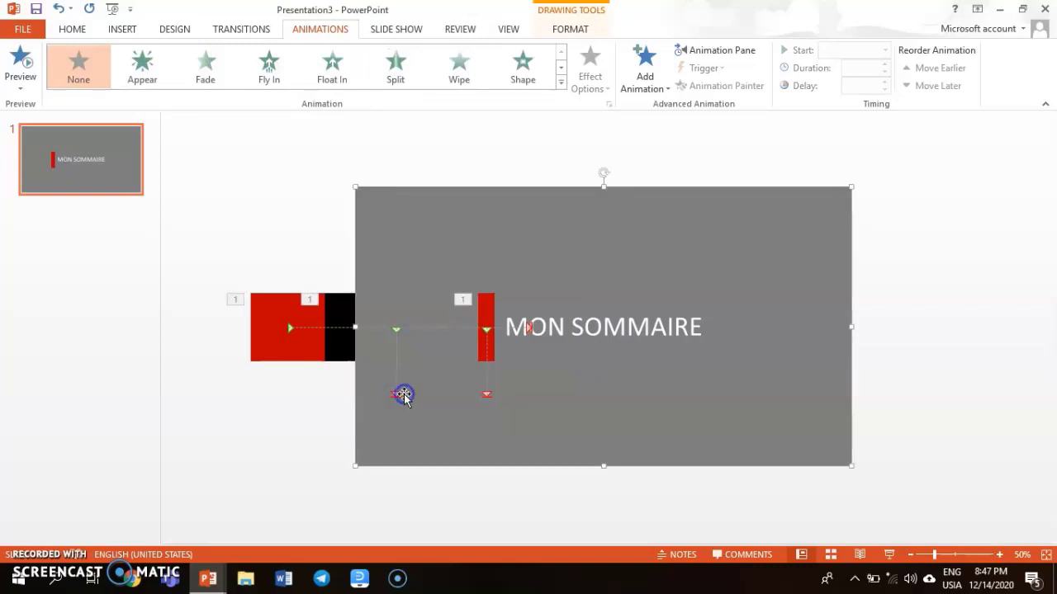
{"action": "left_click", "coordinate": [402, 395]}
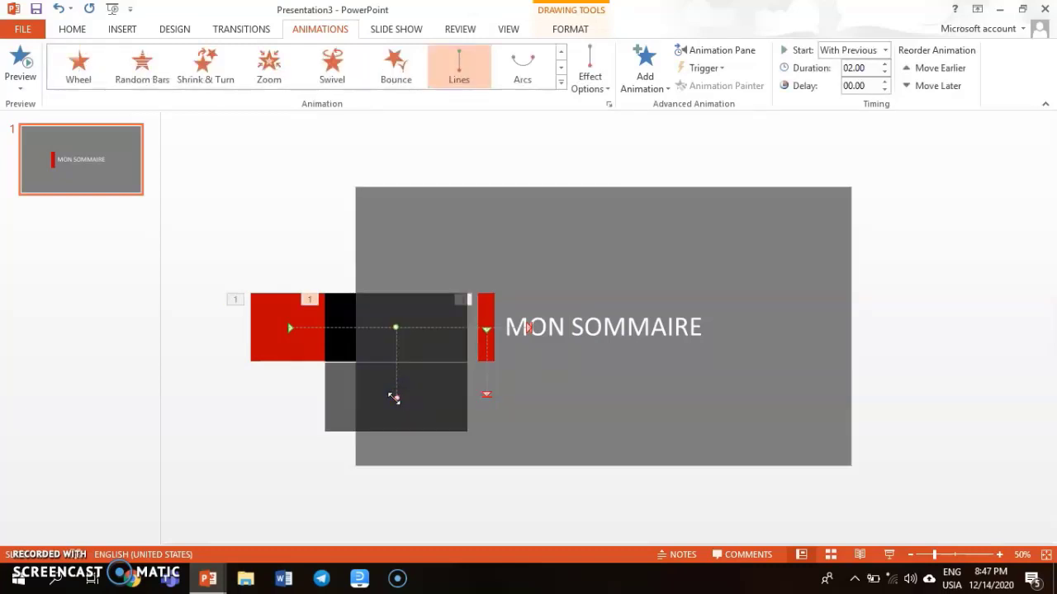
{"action": "left_click_drag", "start_coordinate": [394, 397], "coordinate": [640, 326]}
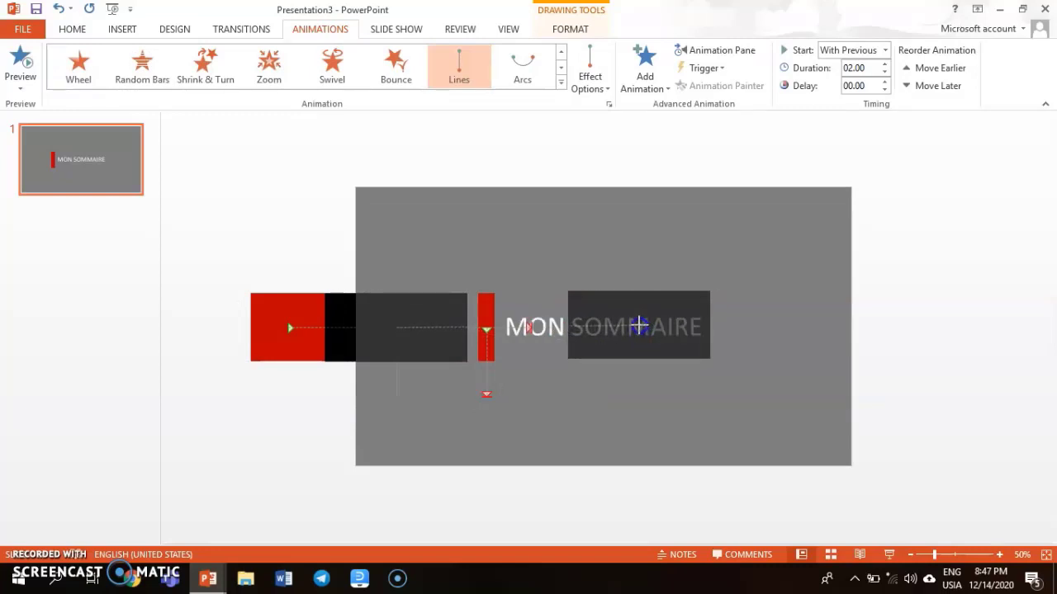
{"action": "left_click_drag", "start_coordinate": [639, 326], "coordinate": [639, 327]}
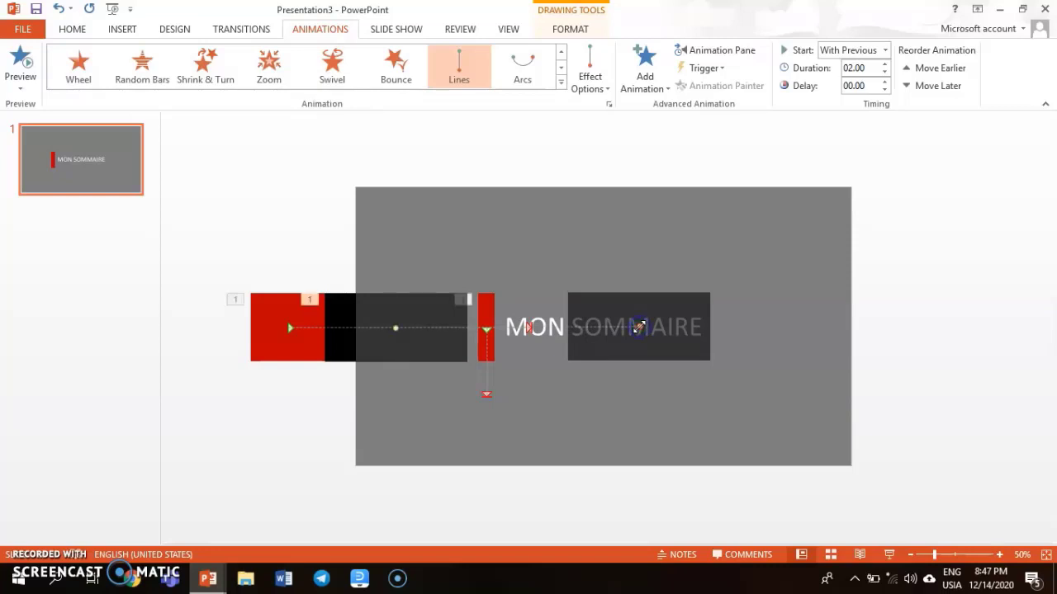
- Move the red bar's motion path end right of the title, then preview the slide show
{"action": "left_click", "coordinate": [487, 398]}
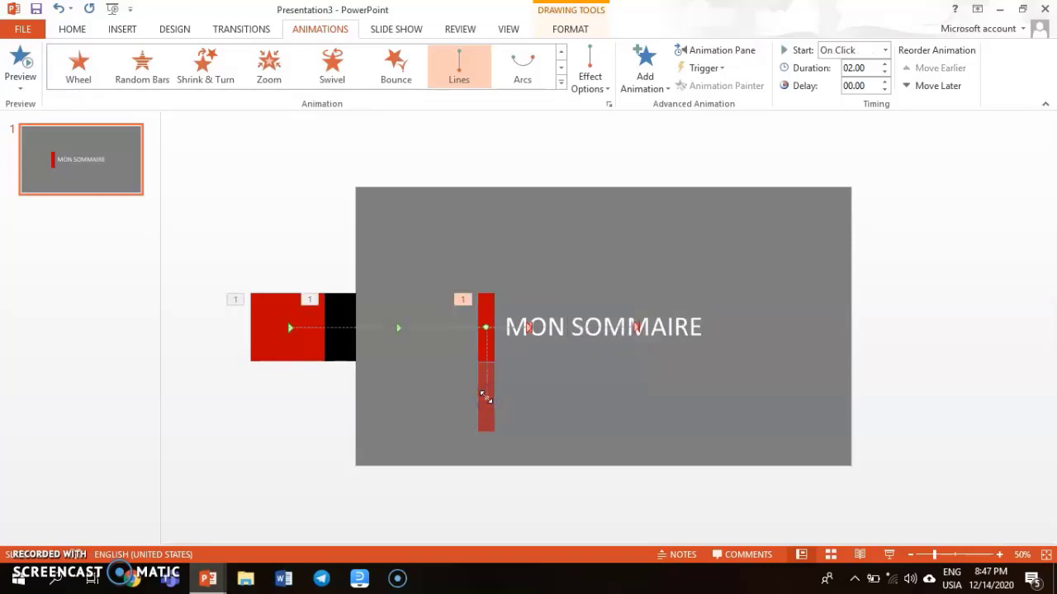
{"action": "left_click_drag", "start_coordinate": [485, 398], "coordinate": [729, 327]}
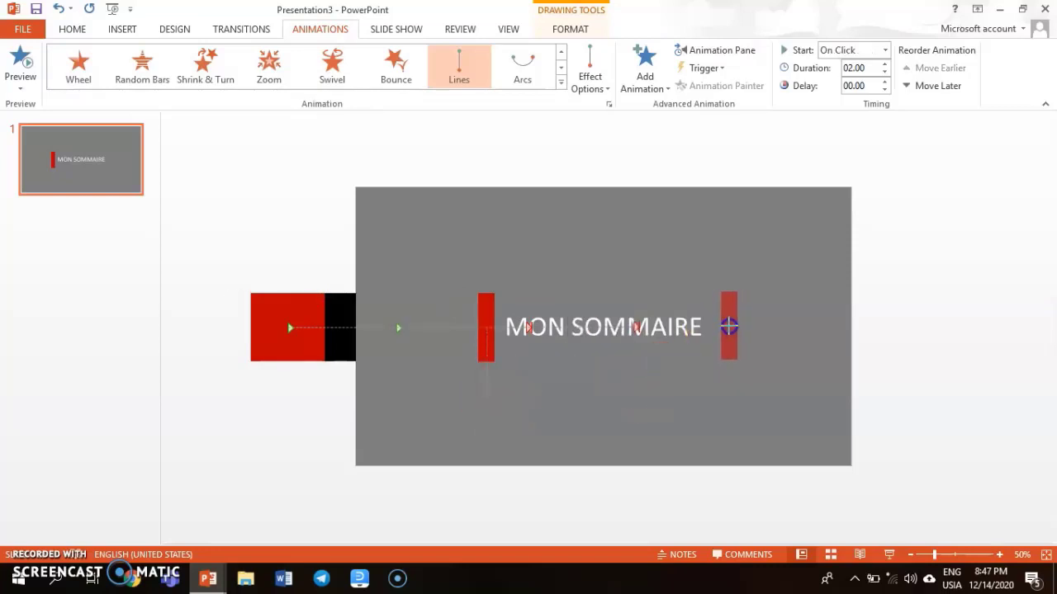
{"action": "left_click", "coordinate": [644, 330]}
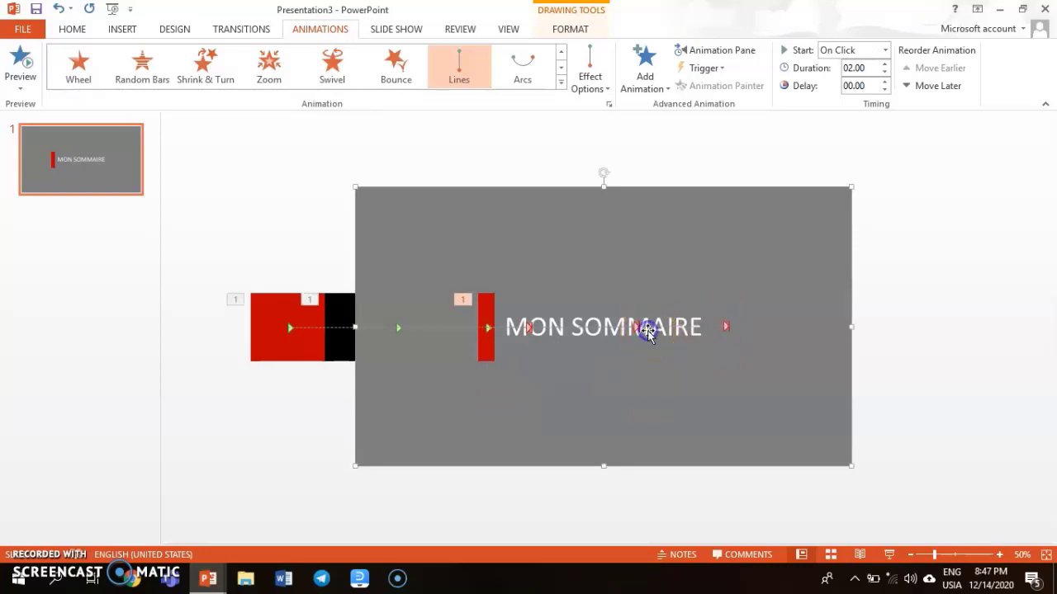
{"action": "left_click", "coordinate": [641, 331]}
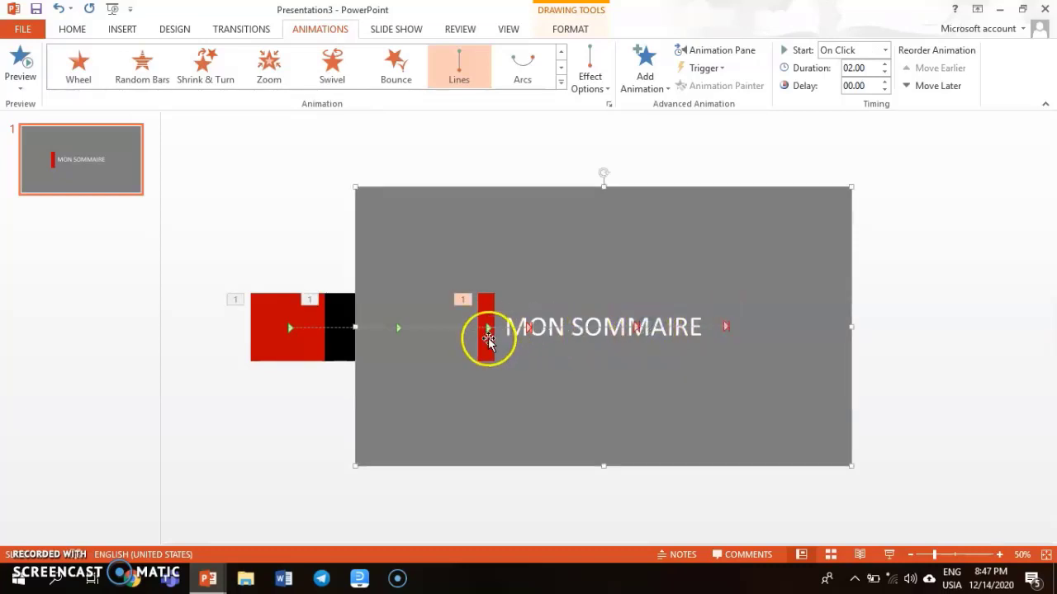
{"action": "left_click", "coordinate": [889, 554]}
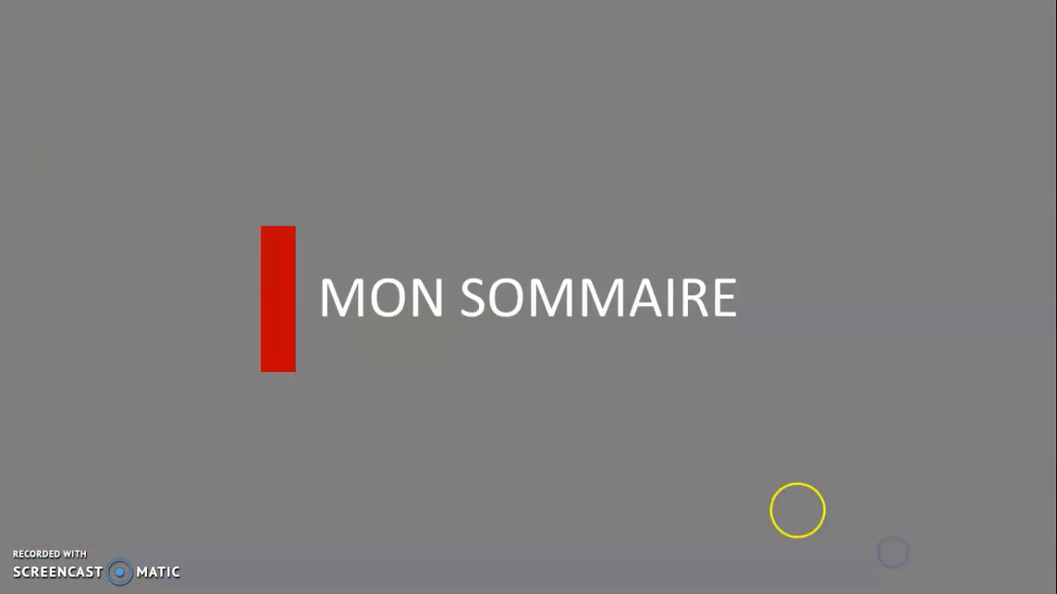